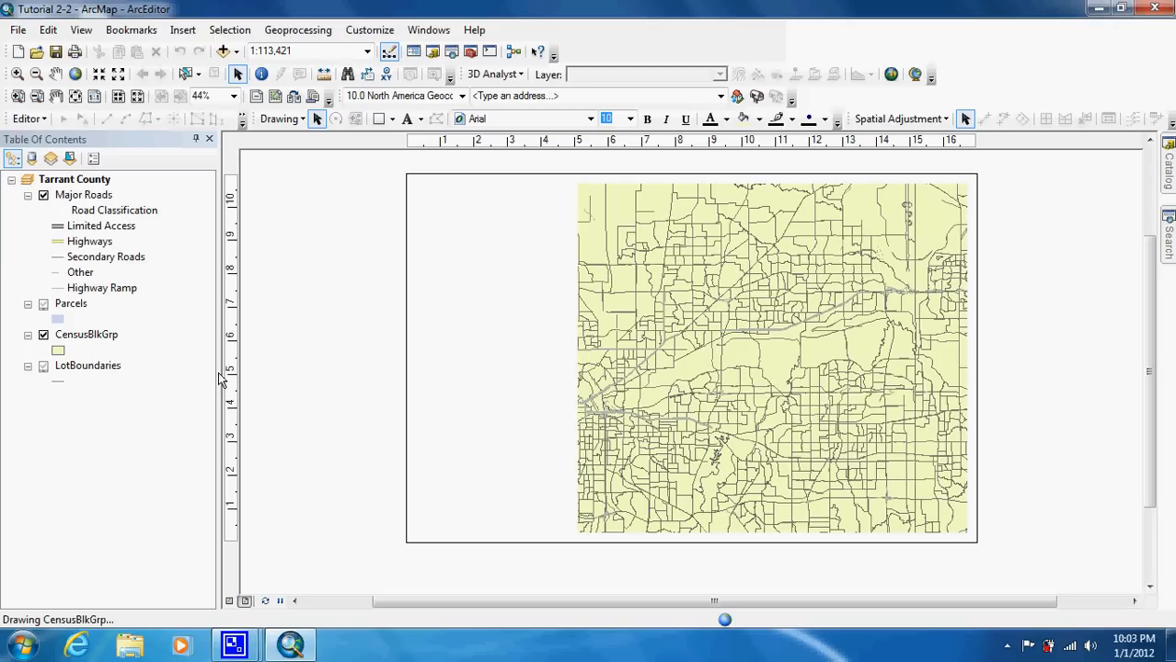
Step: Review the statistics of the Population 2004 field in the CensusBlkGrp attribute table and close the table
{"action": "right_click", "coordinate": [104, 338]}
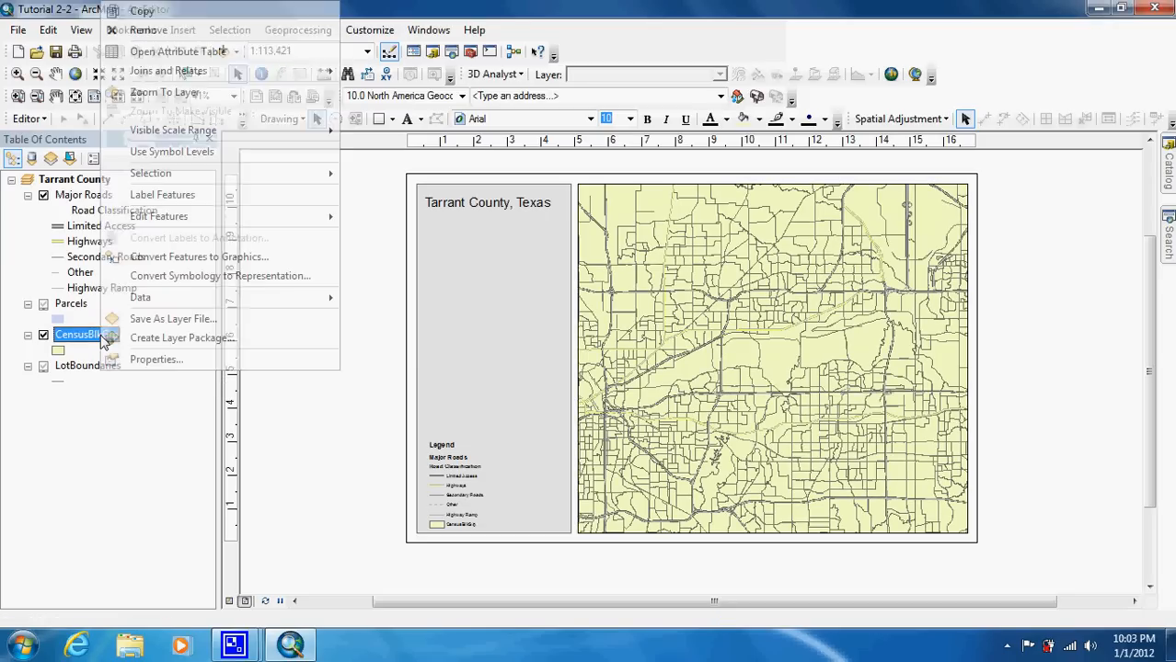
{"action": "left_click", "coordinate": [230, 53]}
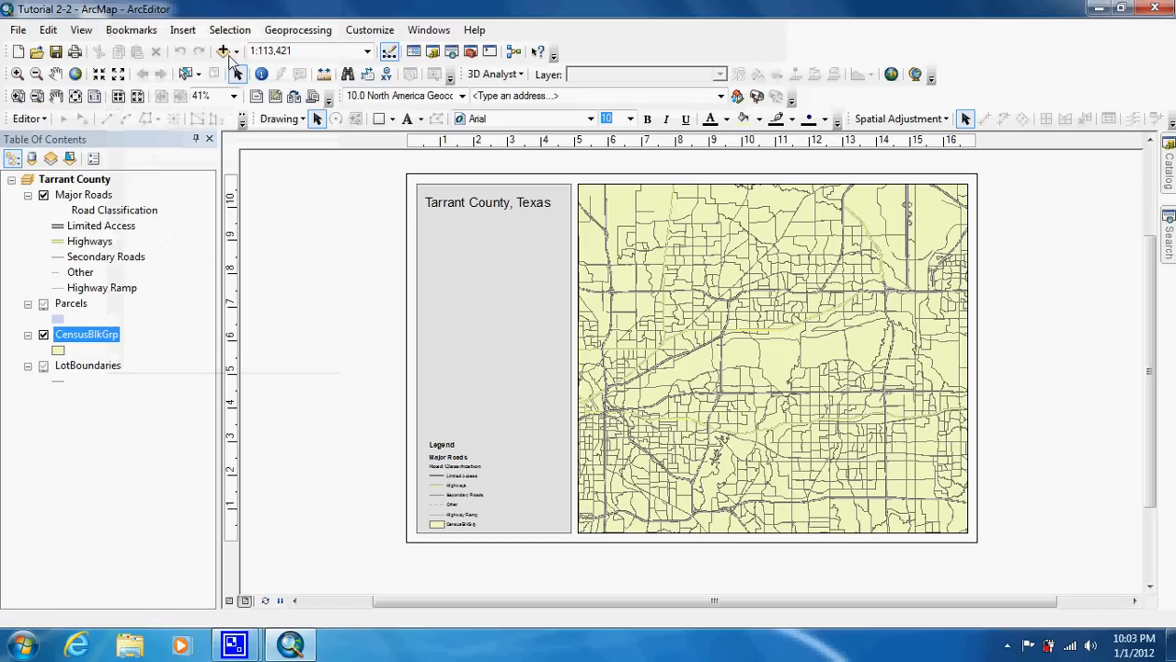
{"action": "right_click", "coordinate": [365, 158]}
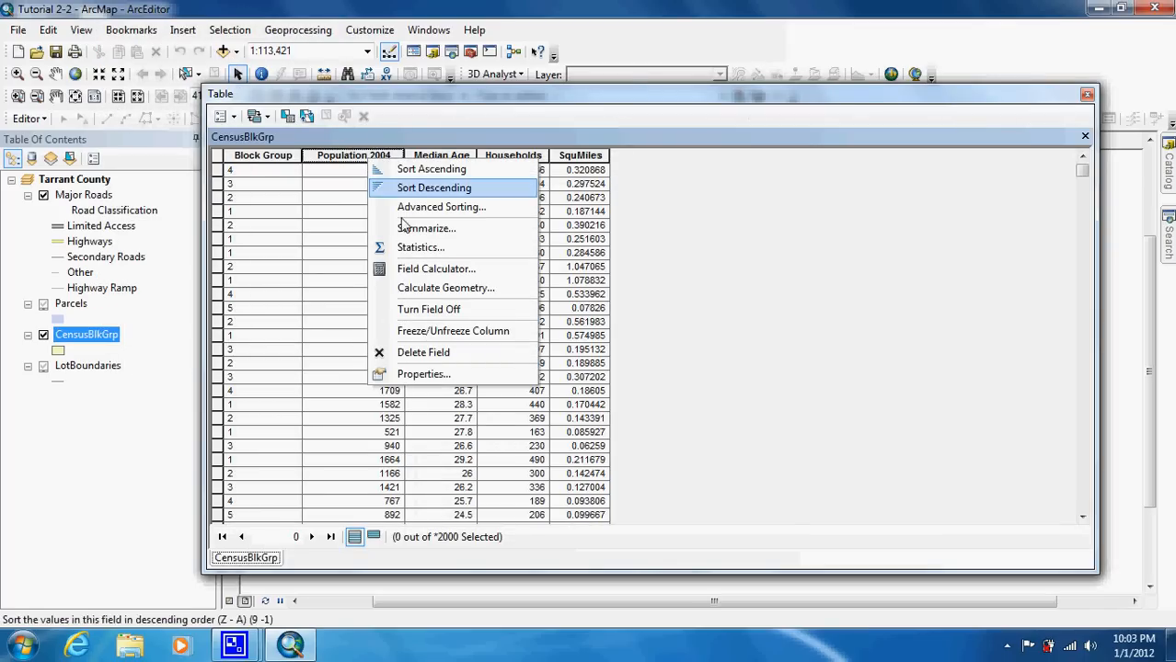
{"action": "left_click", "coordinate": [416, 247]}
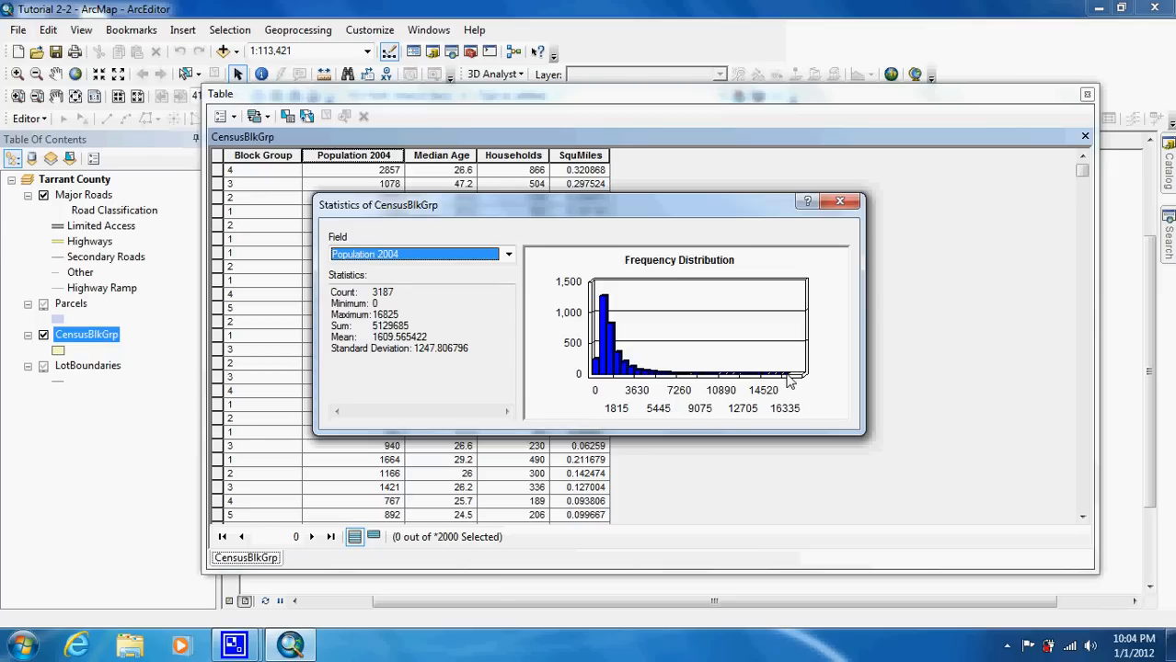
{"action": "left_click", "coordinate": [841, 202]}
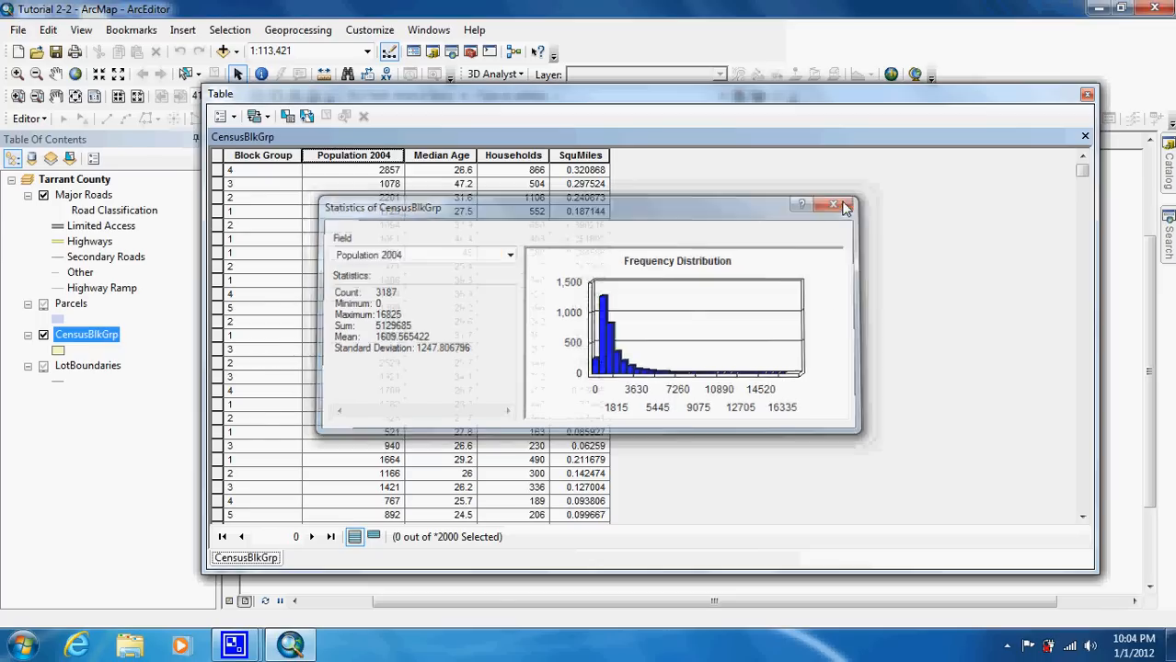
{"action": "left_click", "coordinate": [1088, 94]}
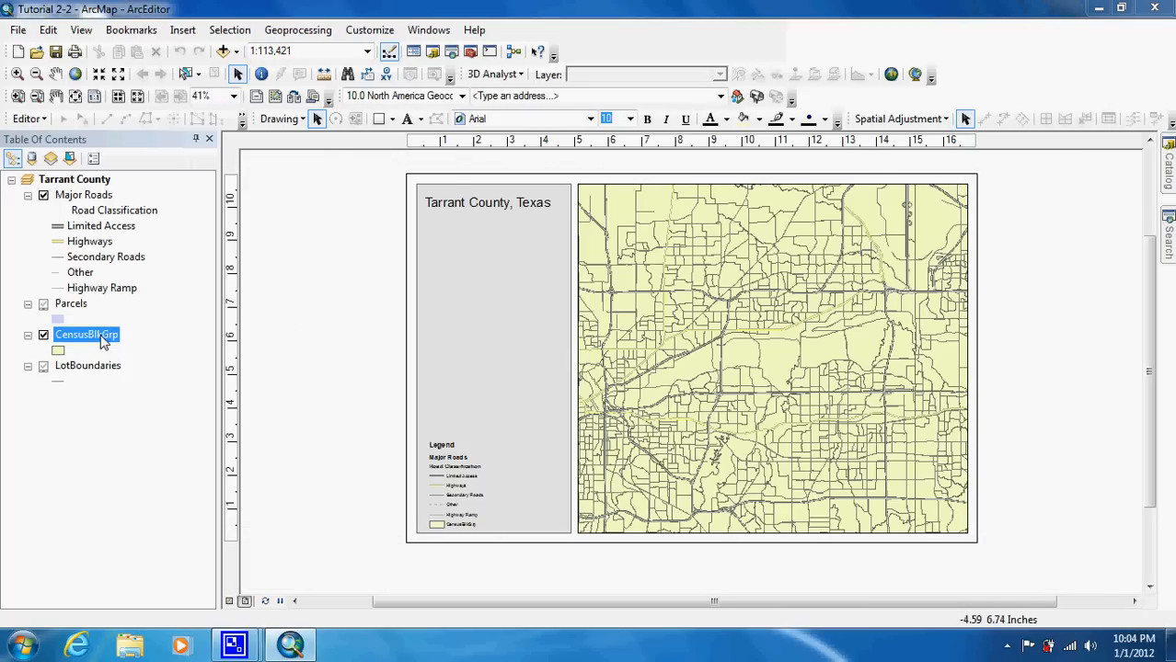
Step: Set the CensusBlkGrp layer's symbology to graduated colors based on the Population 2004 field
{"action": "double_click", "coordinate": [92, 335]}
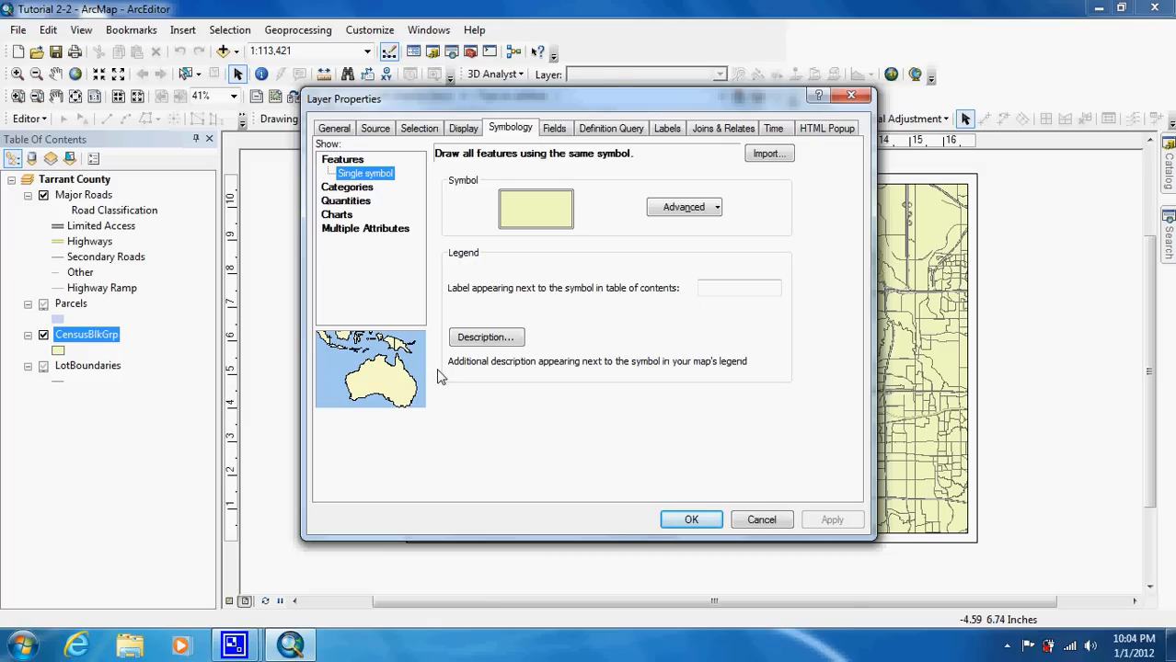
{"action": "left_click", "coordinate": [346, 200]}
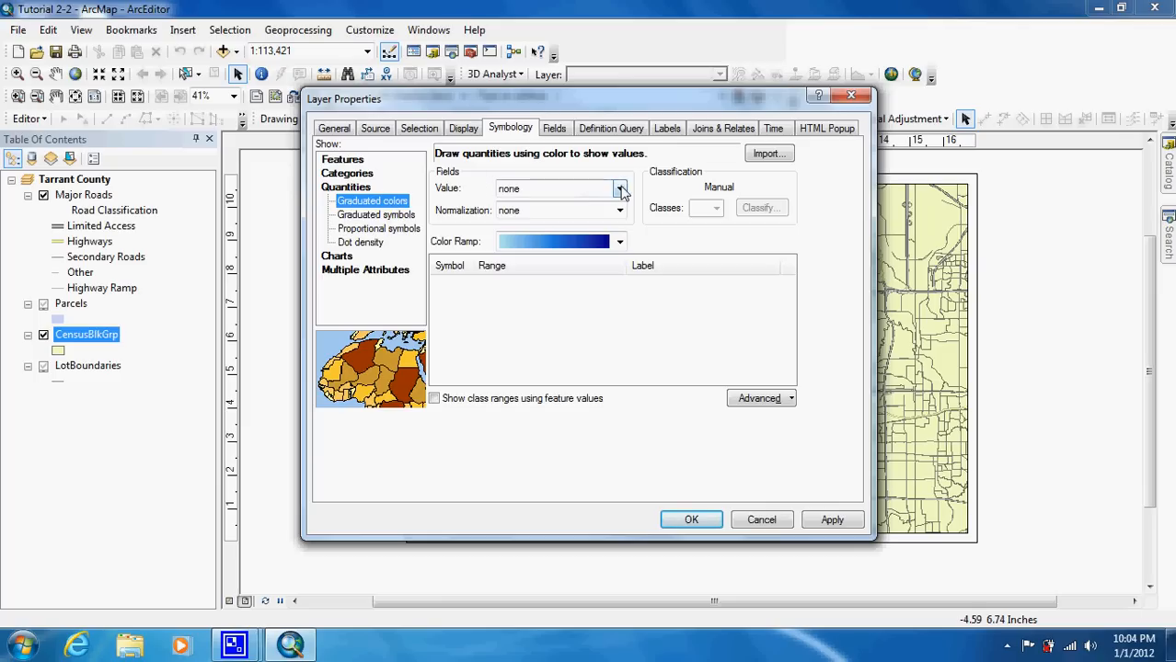
{"action": "left_click", "coordinate": [621, 190]}
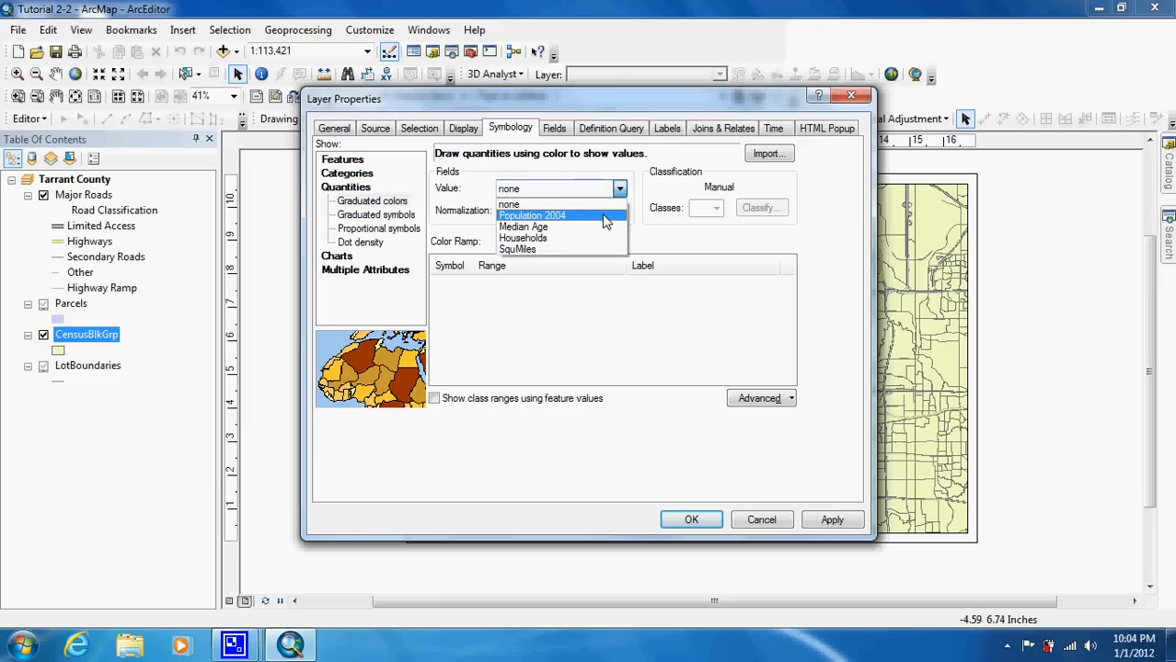
{"action": "left_click", "coordinate": [605, 217]}
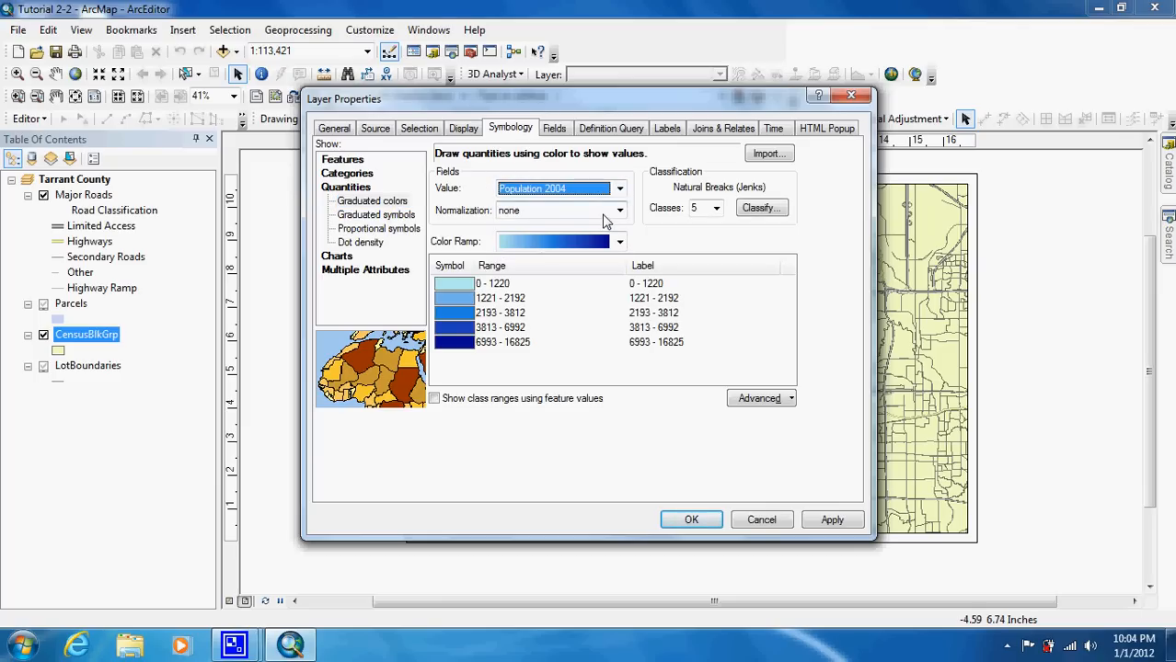
Step: Check the element count at each Population 2004 class break in the classification histogram, and apply the five-class symbology to the map
{"action": "left_click", "coordinate": [767, 210]}
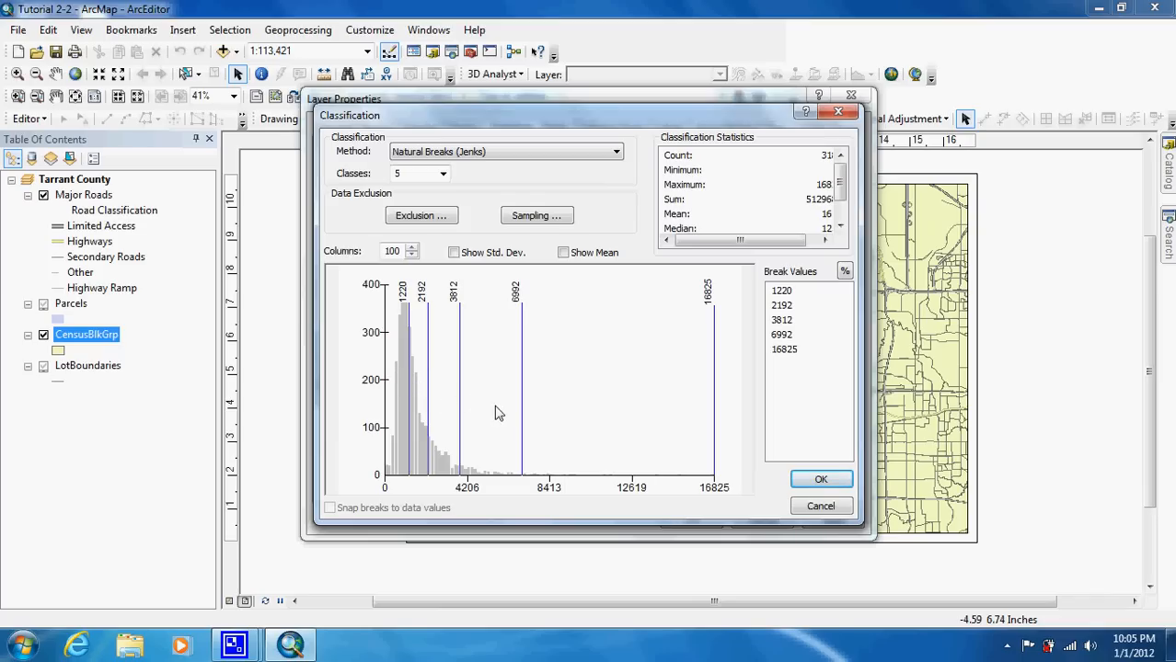
{"action": "left_click", "coordinate": [410, 401]}
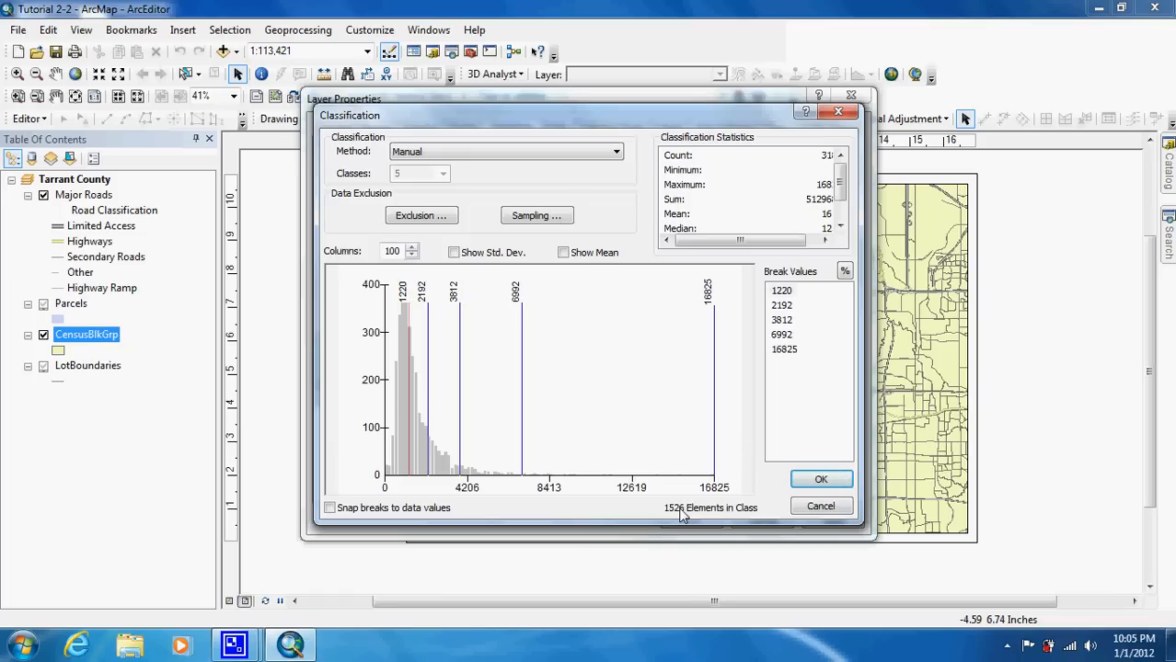
{"action": "left_click", "coordinate": [428, 405]}
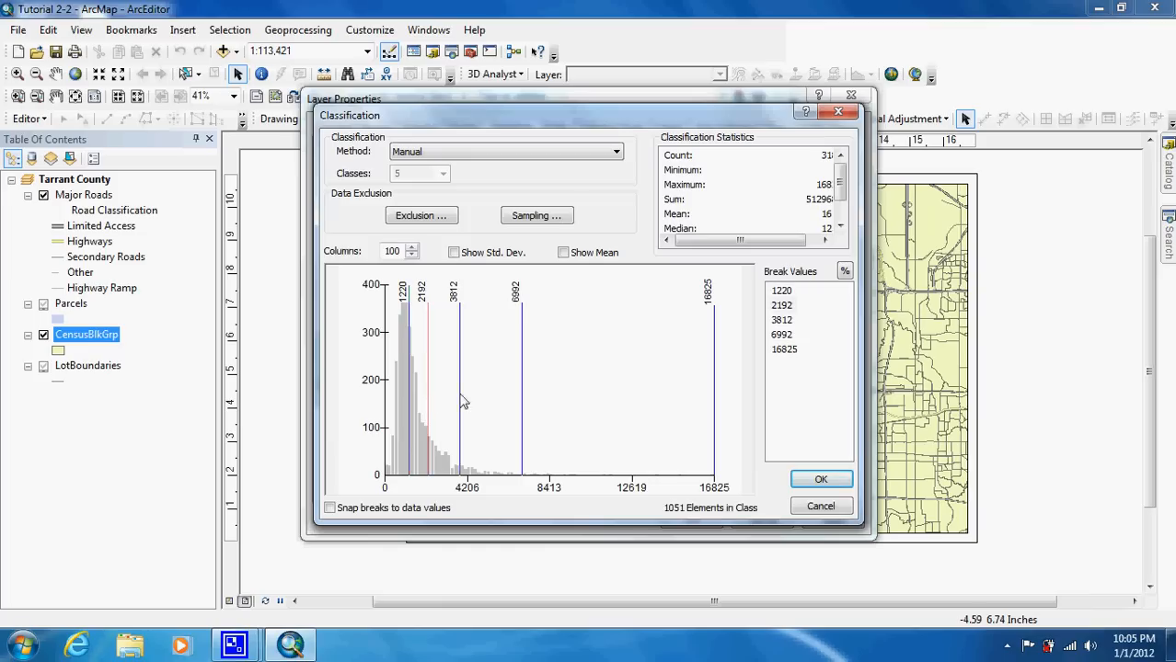
{"action": "left_click", "coordinate": [459, 400]}
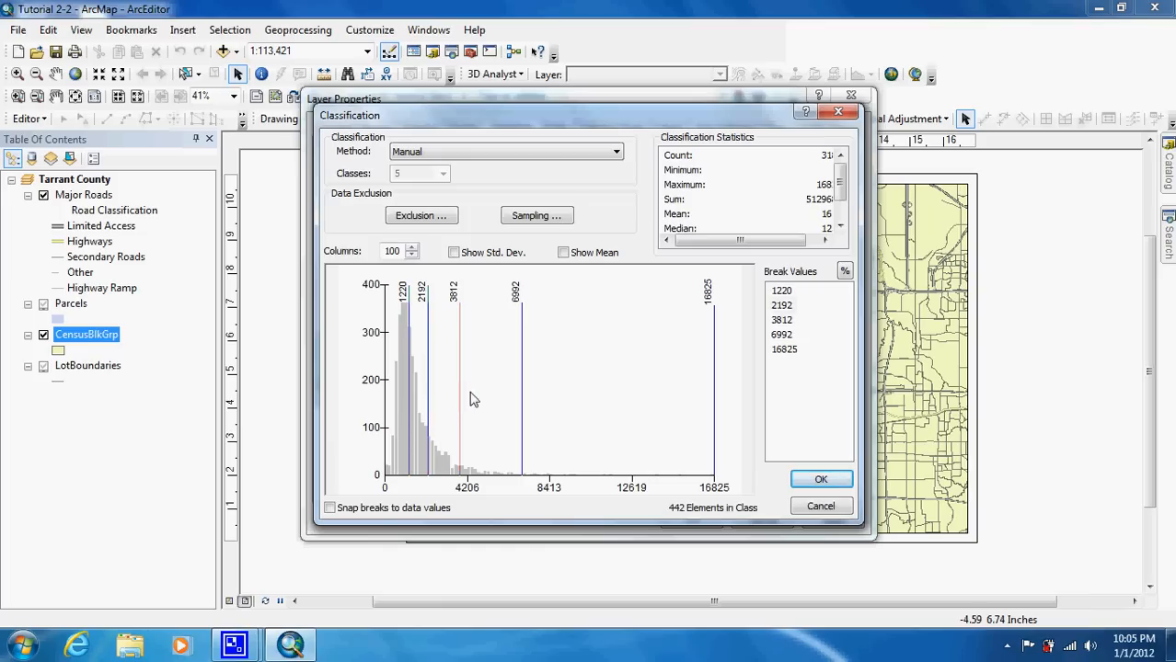
{"action": "left_click", "coordinate": [521, 401]}
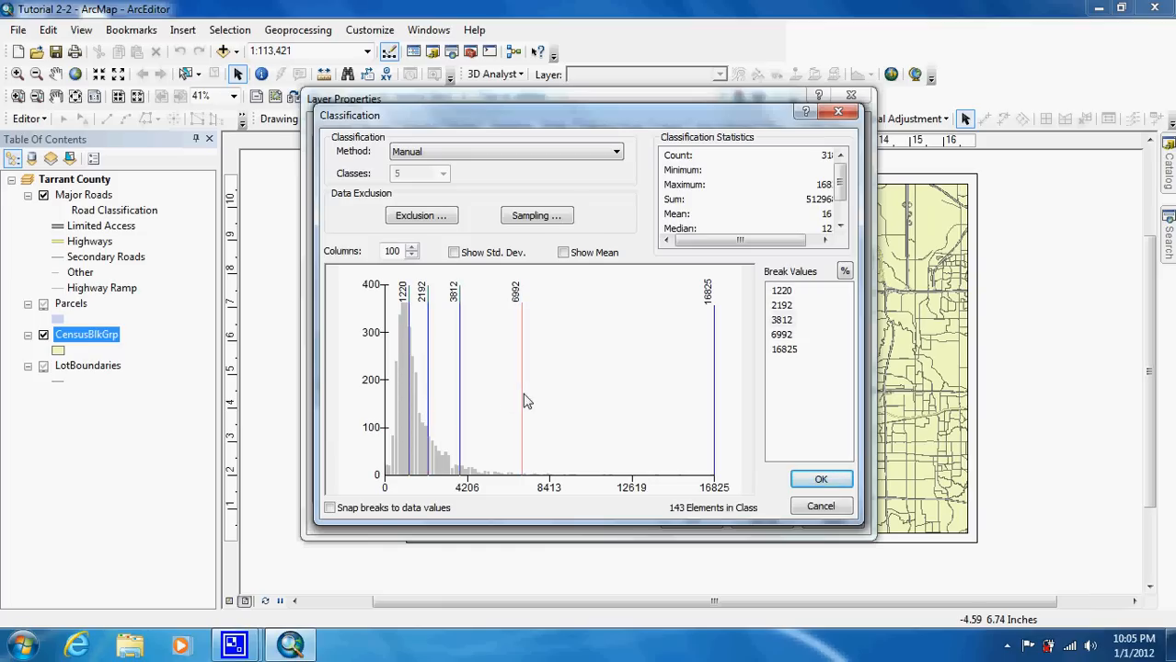
{"action": "left_click", "coordinate": [716, 383]}
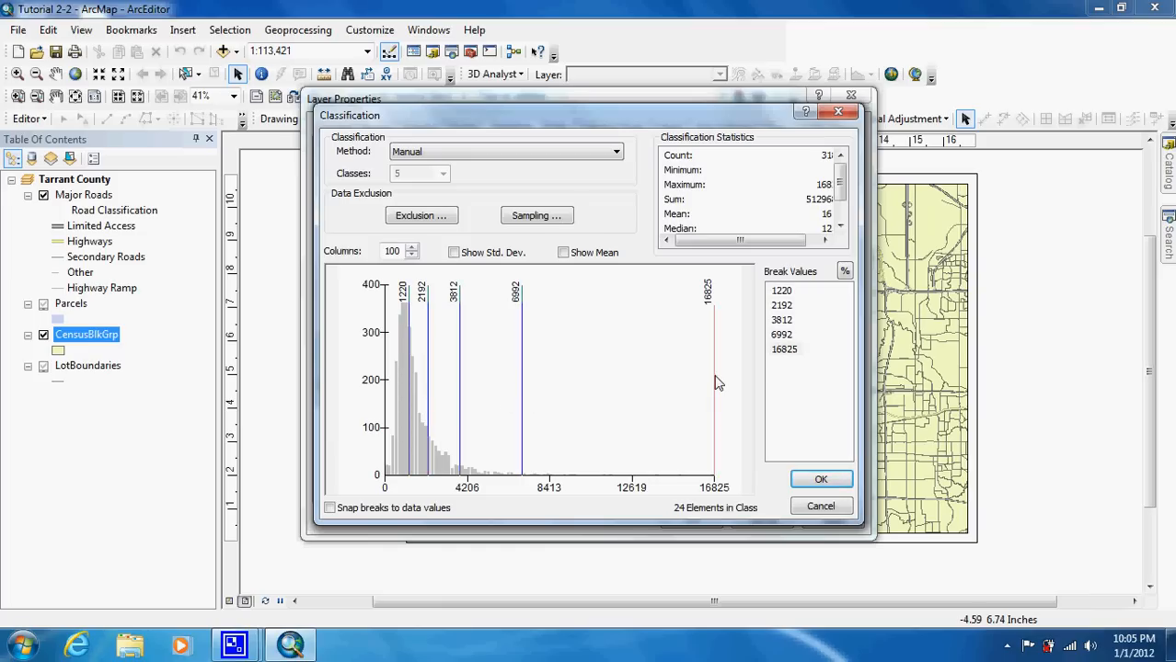
{"action": "left_click", "coordinate": [820, 481]}
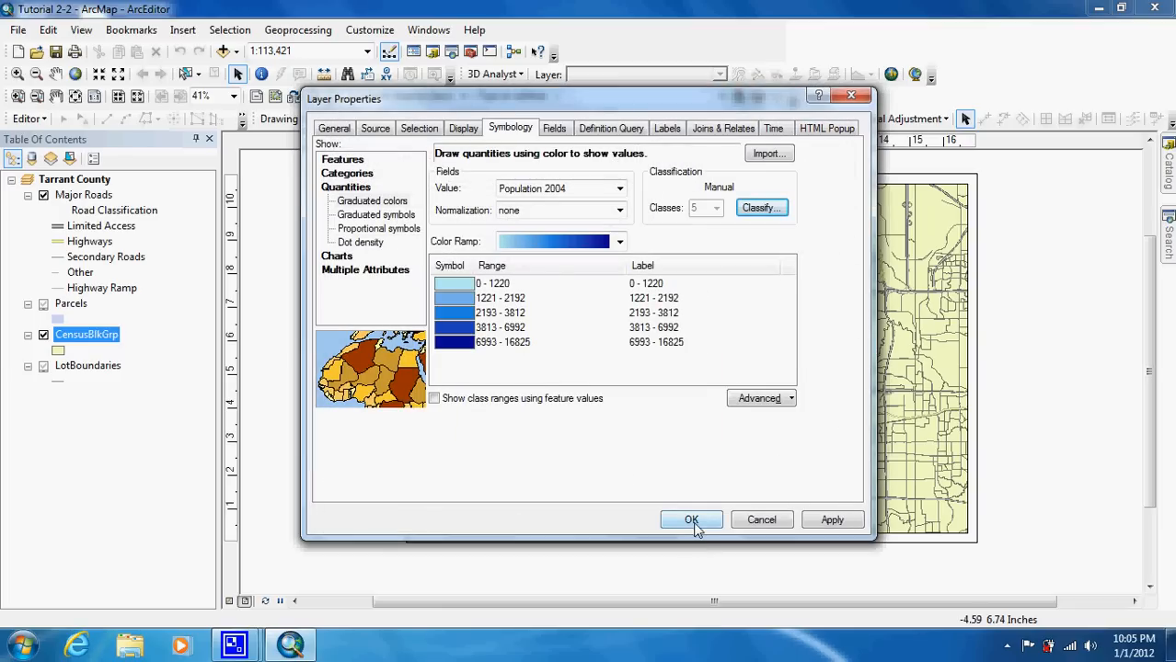
{"action": "left_click", "coordinate": [691, 520]}
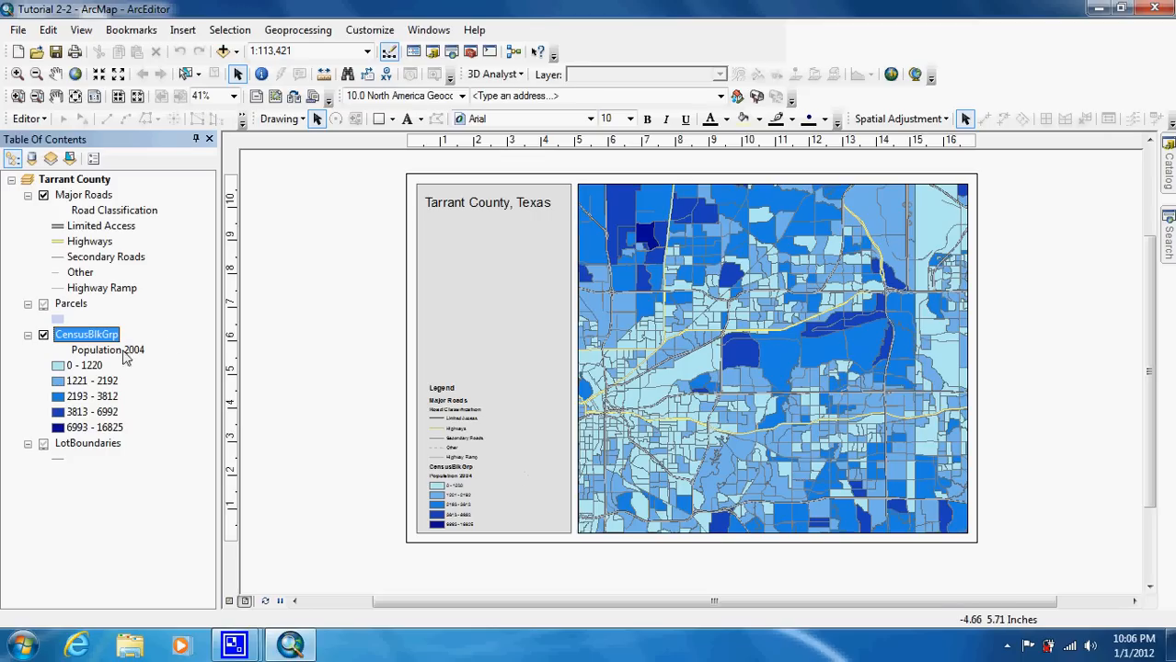
Step: Review the statistics of the Median Age field in the CensusBlkGrp attribute table and close the table
{"action": "right_click", "coordinate": [95, 338]}
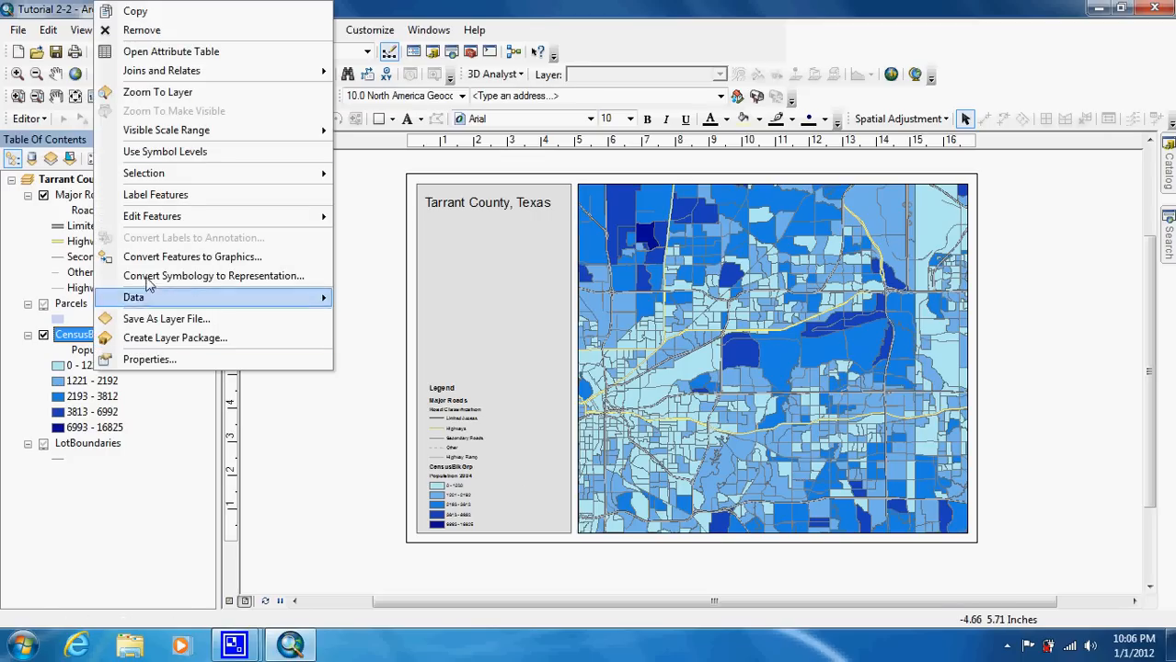
{"action": "left_click", "coordinate": [193, 56]}
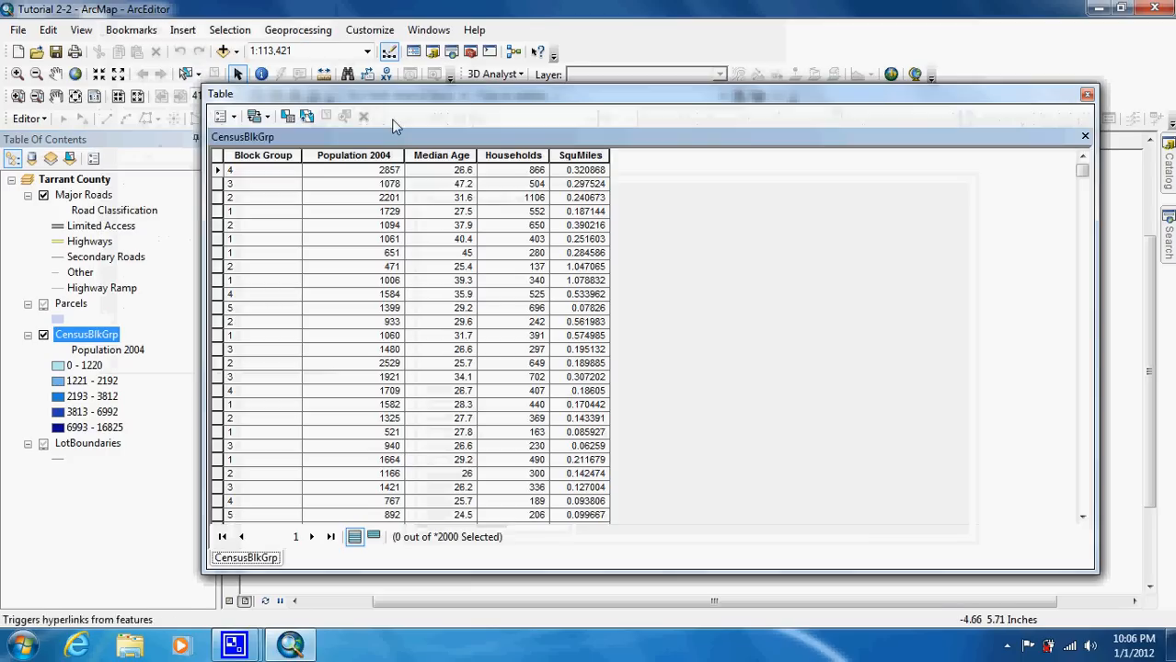
{"action": "right_click", "coordinate": [441, 157]}
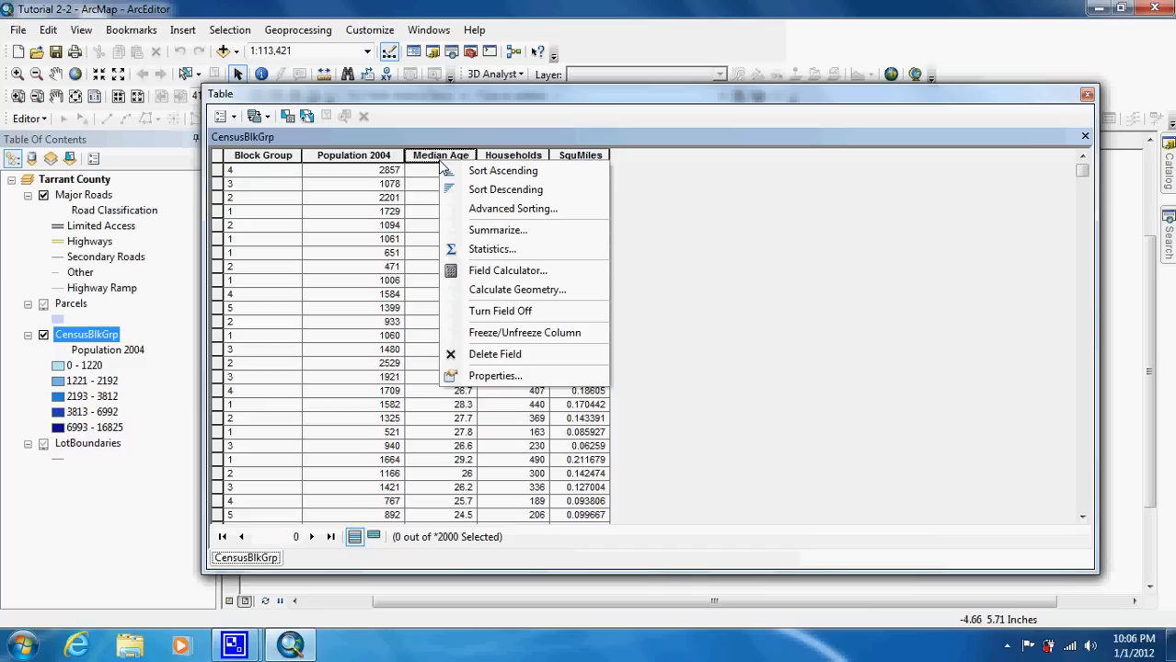
{"action": "left_click", "coordinate": [488, 249]}
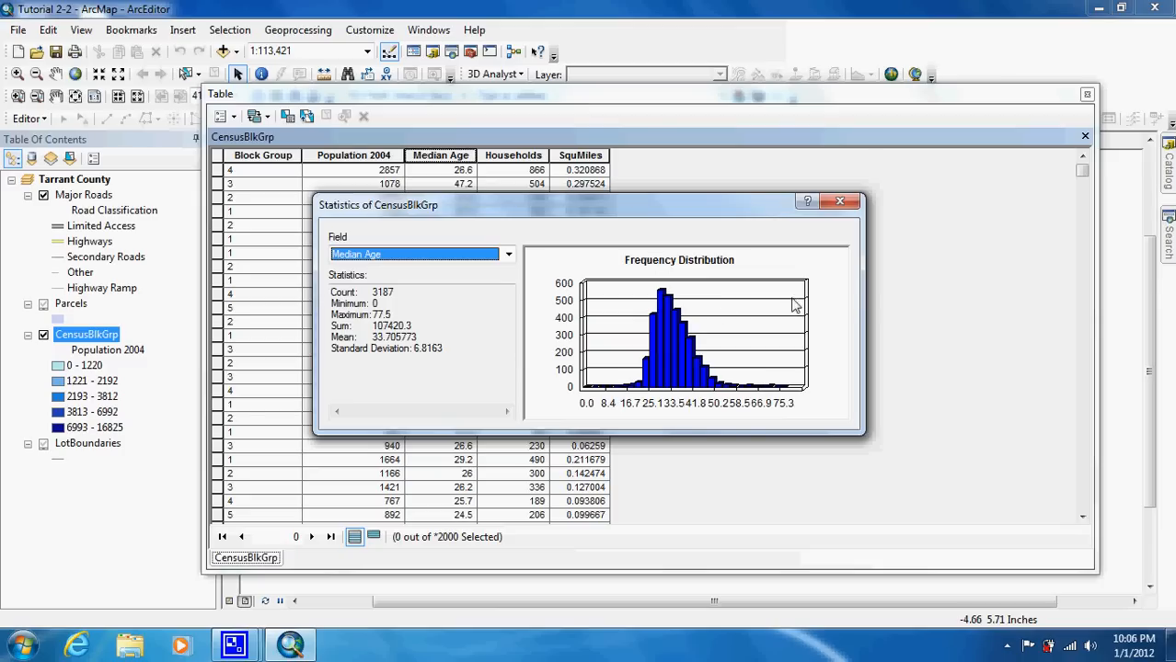
{"action": "left_click", "coordinate": [839, 202]}
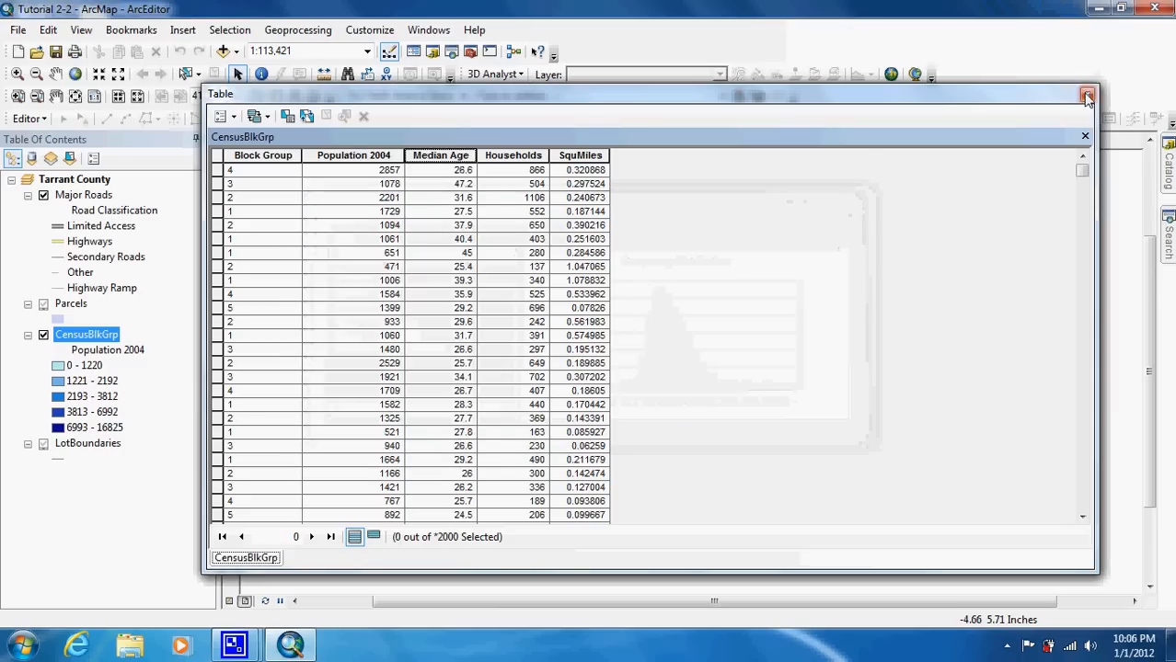
{"action": "left_click", "coordinate": [1087, 94]}
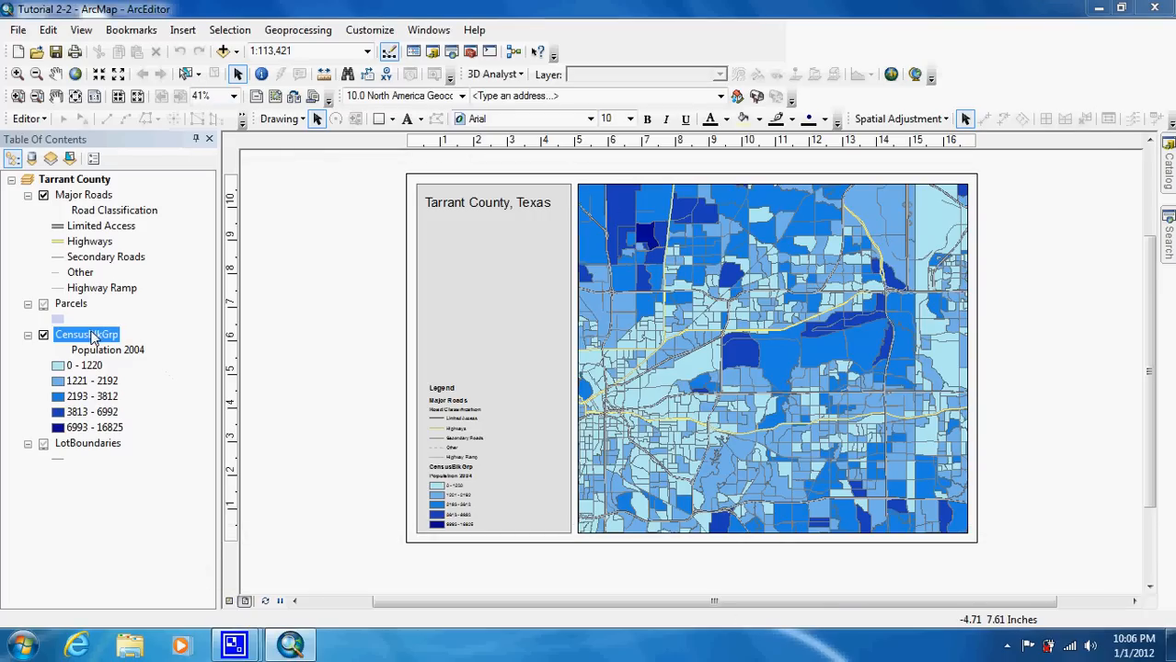
Step: Change the CensusBlkGrp symbology value field to Median Age and set its classification method to Equal Interval
{"action": "double_click", "coordinate": [92, 335]}
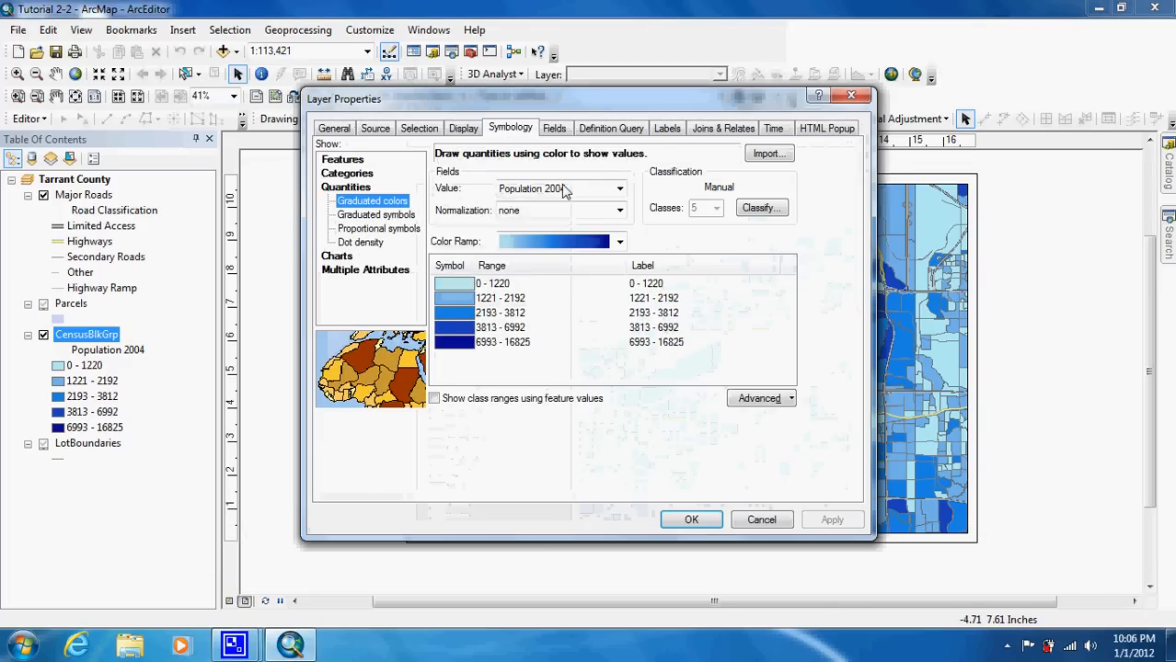
{"action": "left_click", "coordinate": [618, 189]}
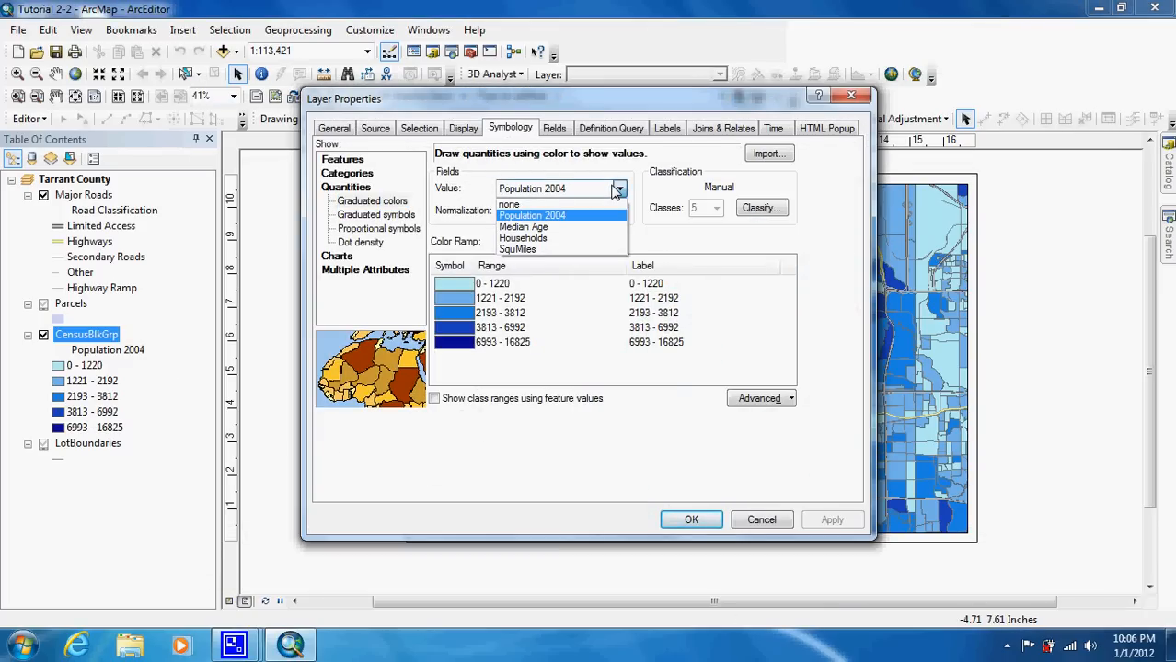
{"action": "left_click", "coordinate": [594, 227]}
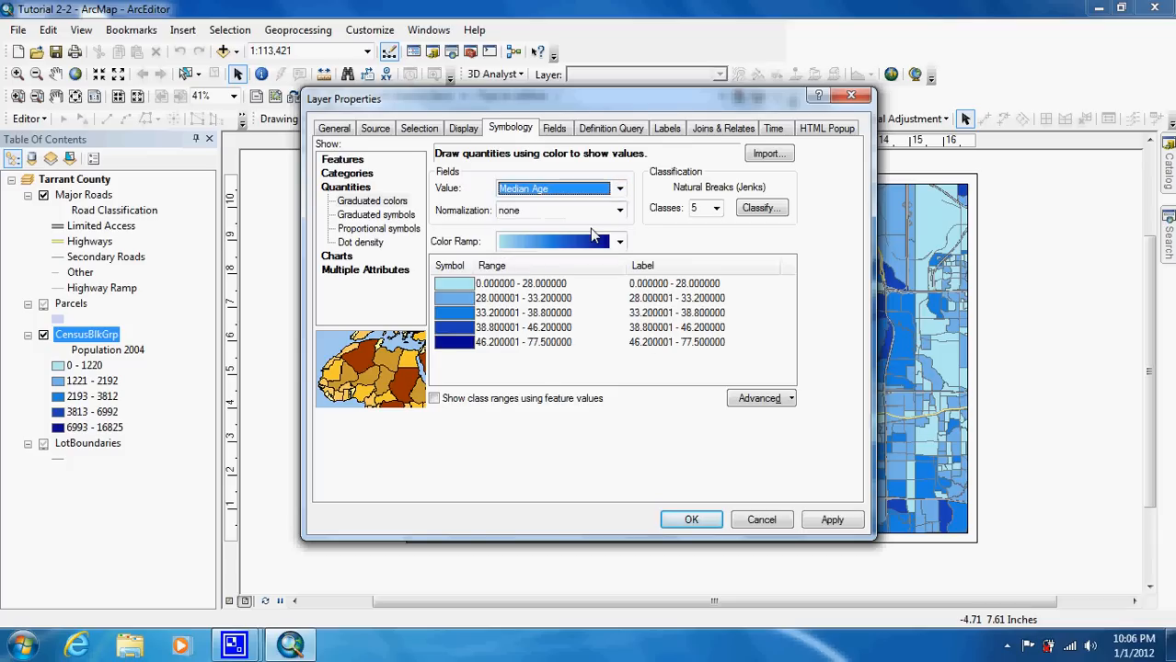
{"action": "left_click", "coordinate": [776, 208]}
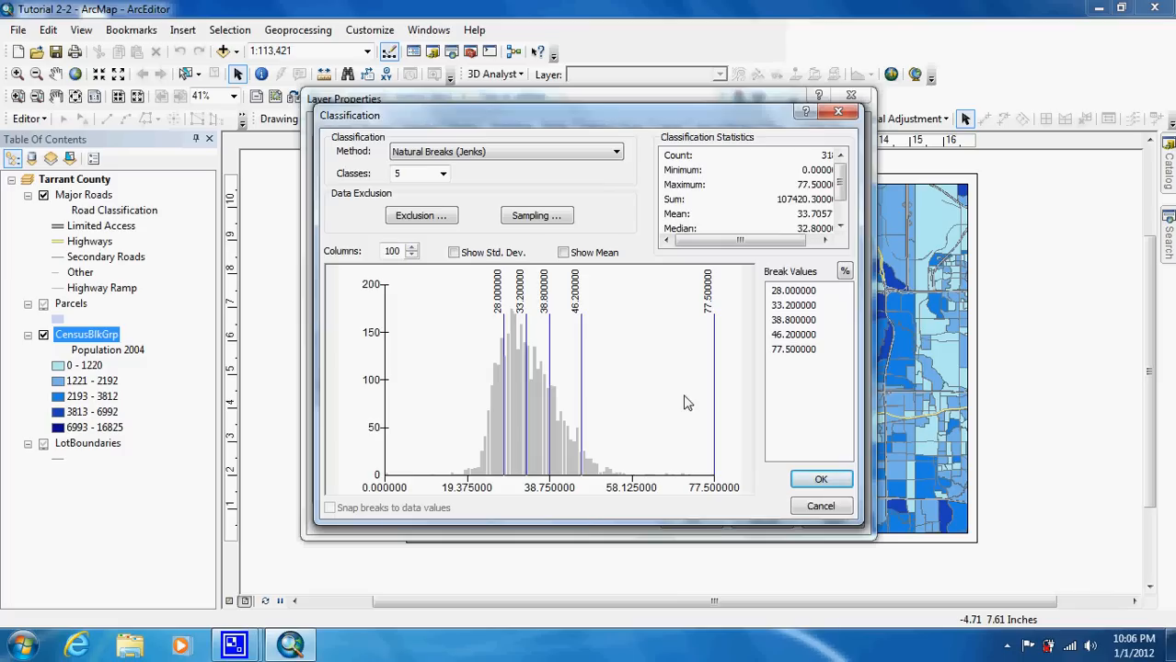
{"action": "left_click", "coordinate": [617, 156]}
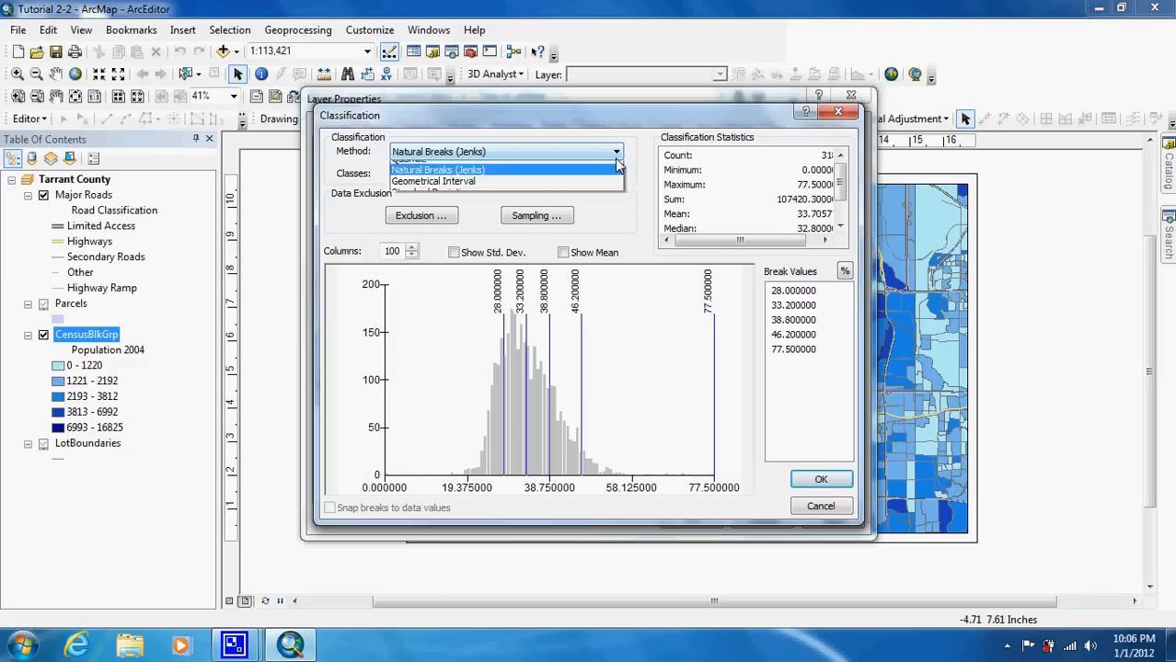
{"action": "left_click", "coordinate": [581, 181]}
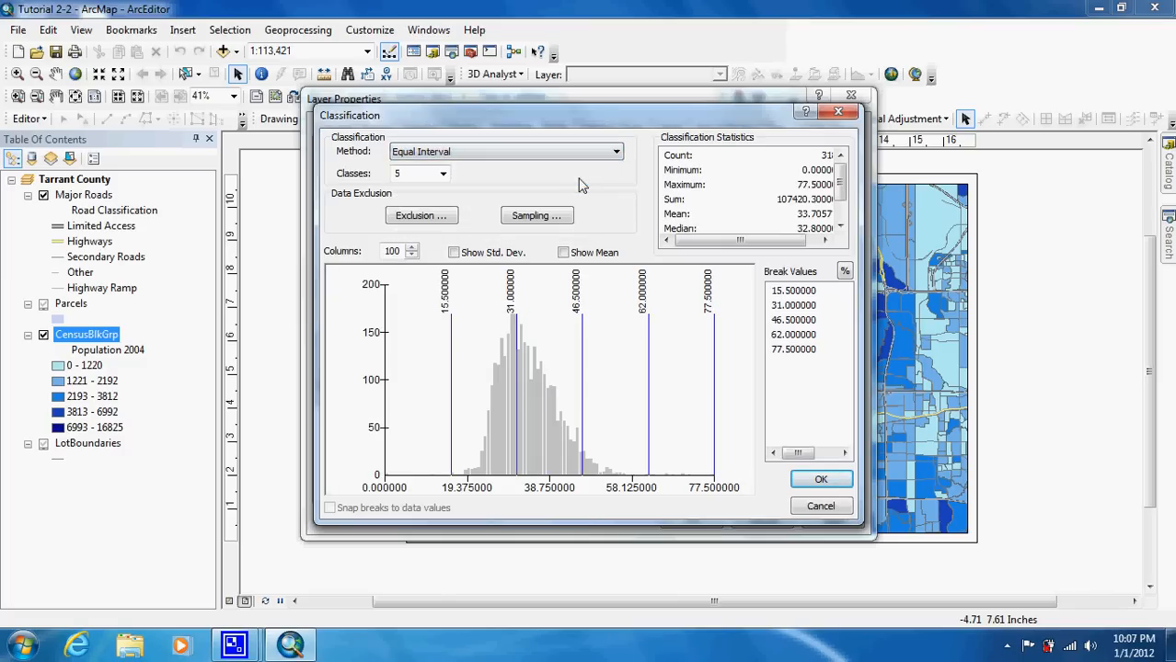
Step: Check the element count at each of the five Median Age class breaks and accept the classification
{"action": "left_click", "coordinate": [452, 401]}
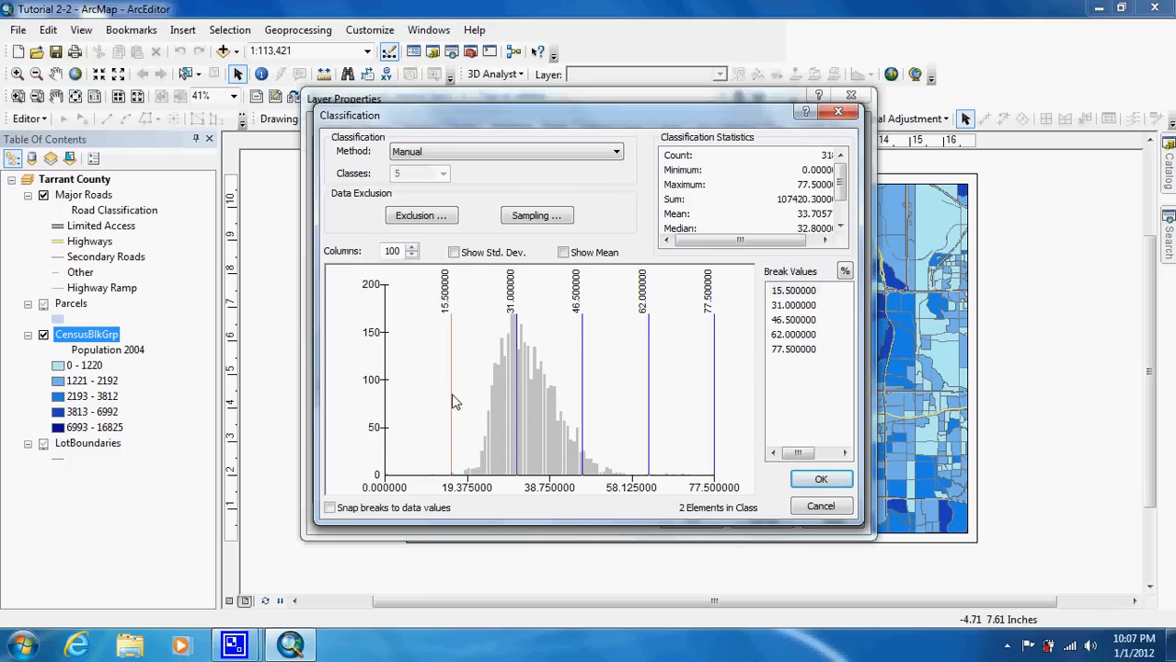
{"action": "left_click", "coordinate": [517, 391]}
{"action": "left_click", "coordinate": [581, 386]}
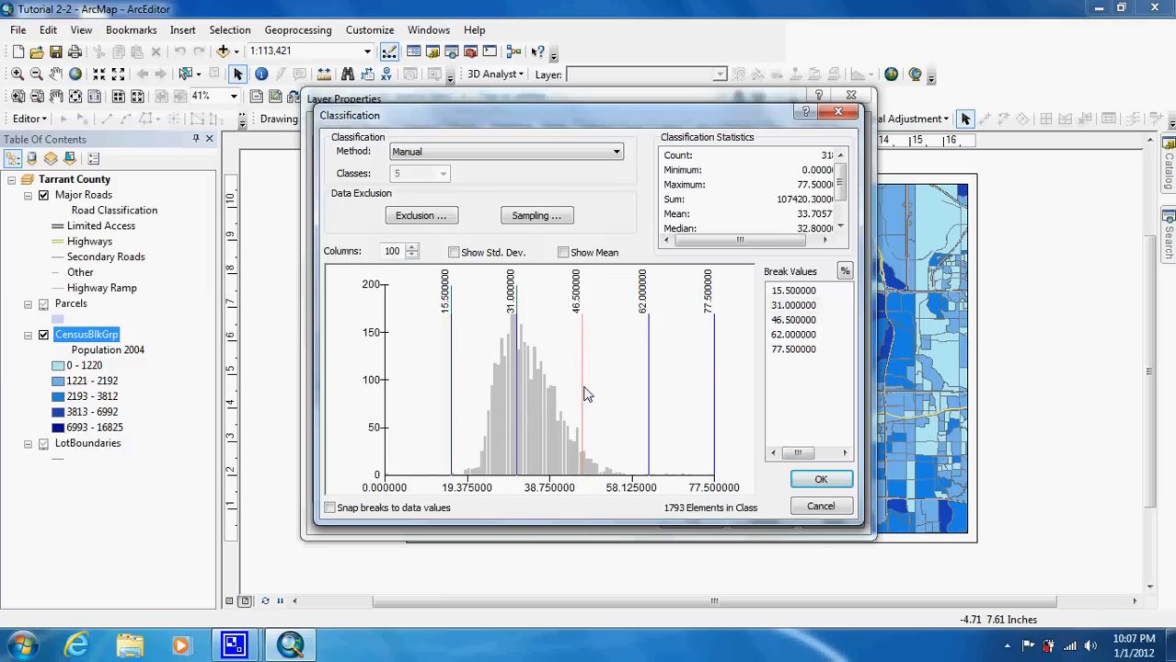
{"action": "left_click", "coordinate": [649, 375]}
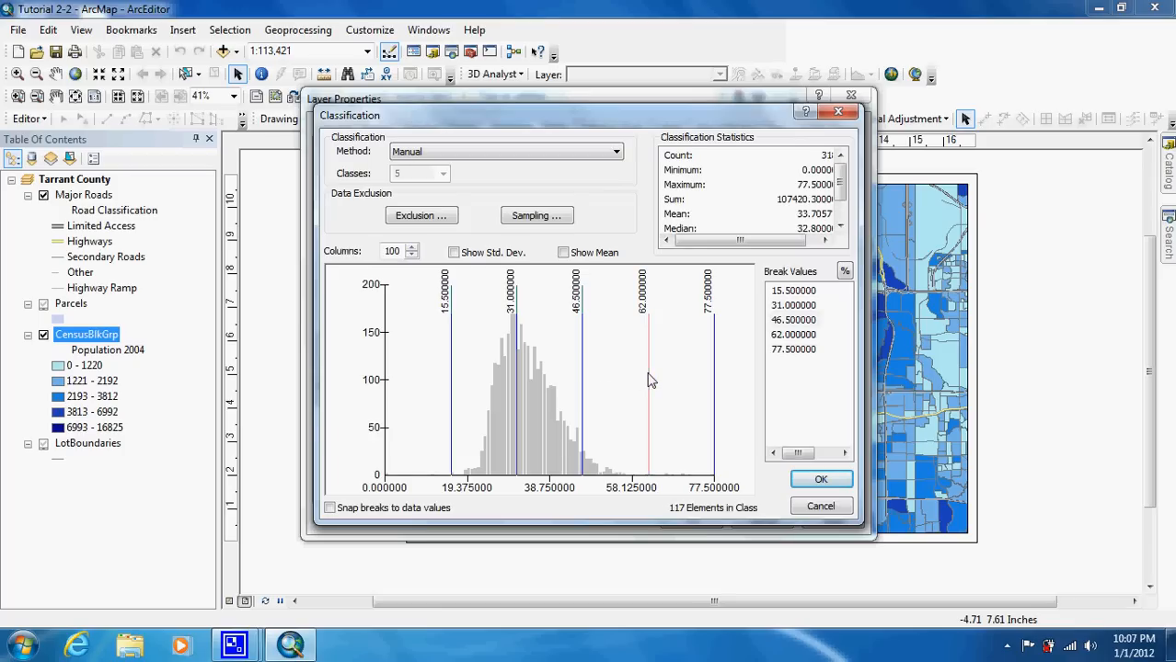
{"action": "left_click", "coordinate": [716, 404]}
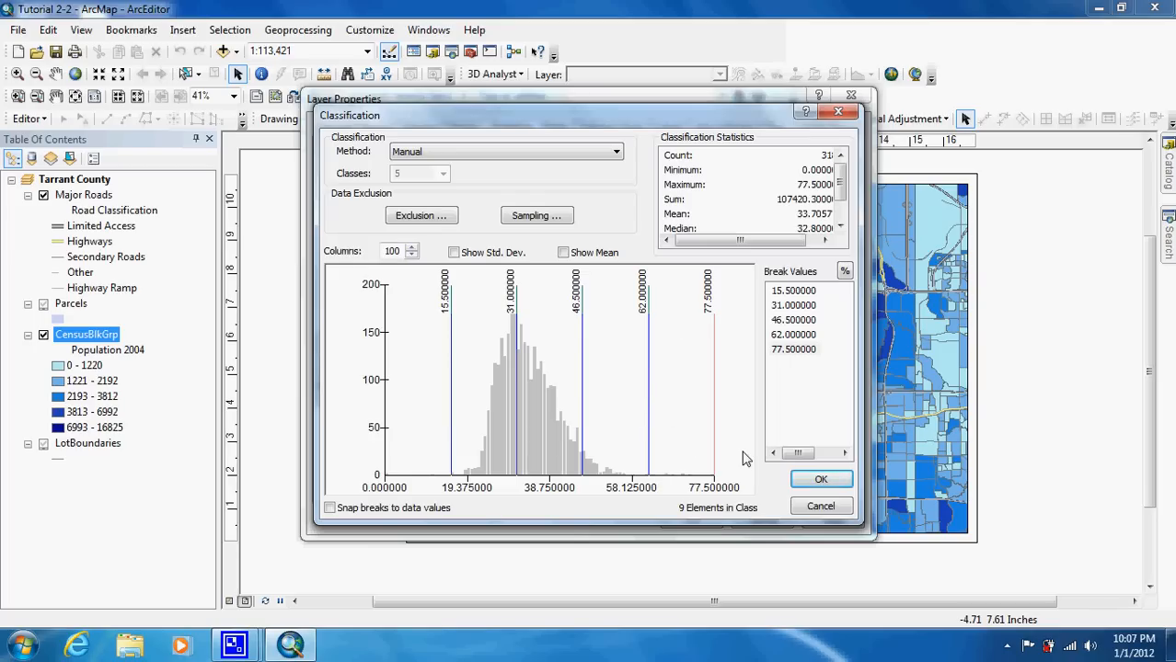
{"action": "left_click", "coordinate": [820, 479]}
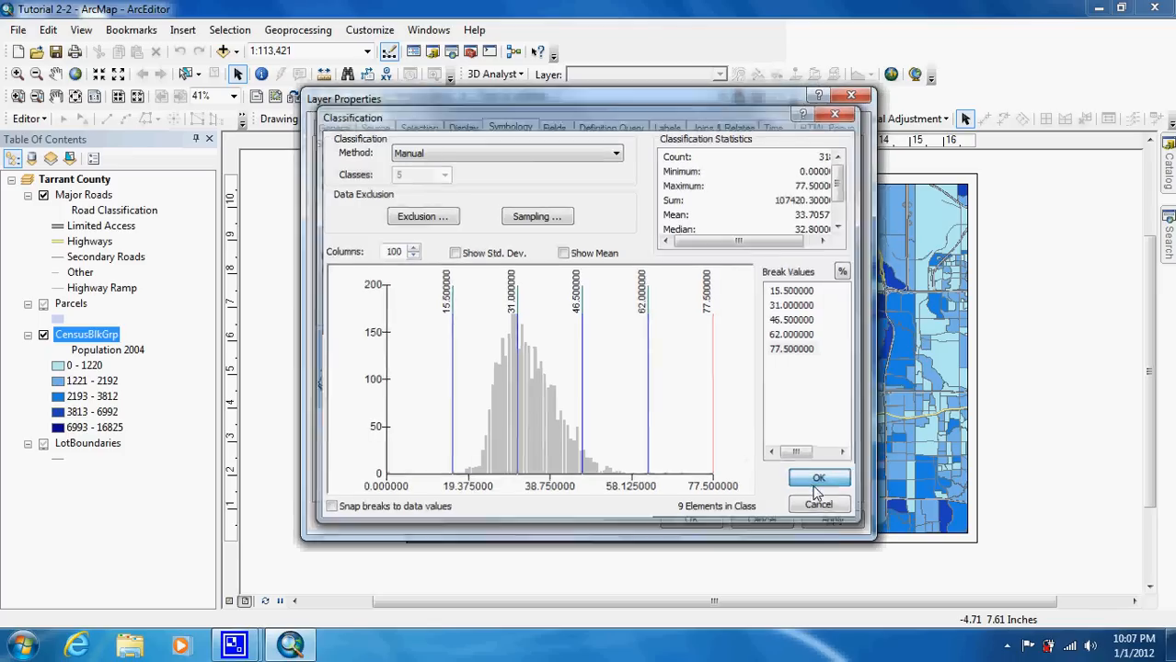
Step: Apply the Equal Interval symbology to the map, and change the CensusBlkGrp Median Age classification method to Quantile
{"action": "left_click", "coordinate": [690, 521]}
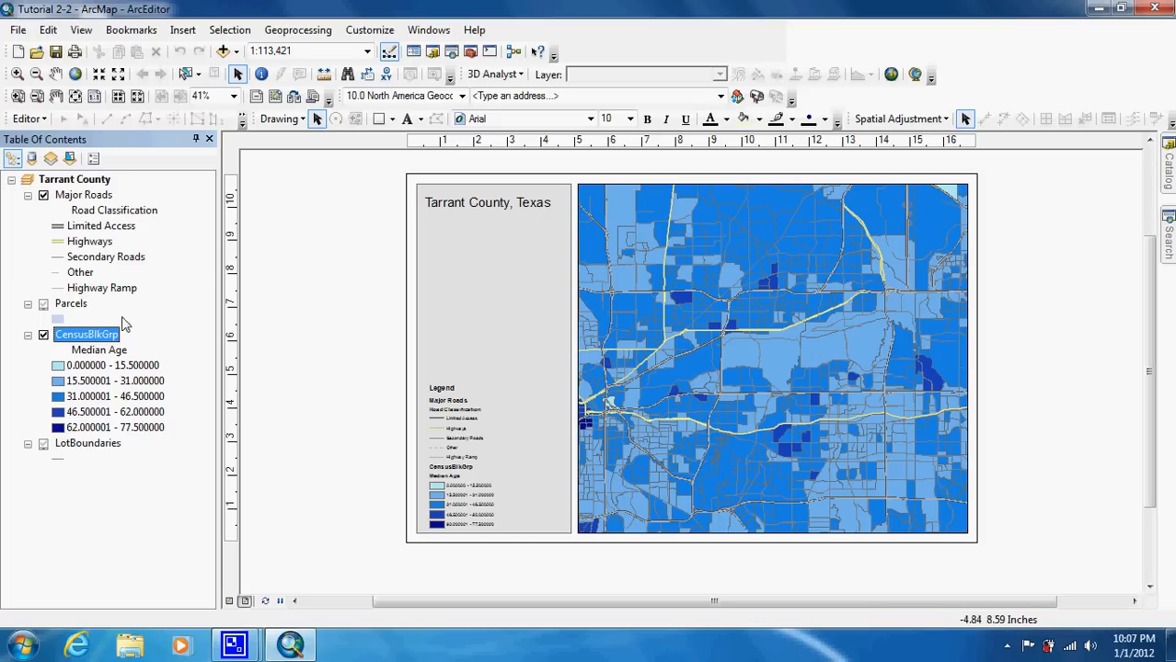
{"action": "double_click", "coordinate": [92, 337]}
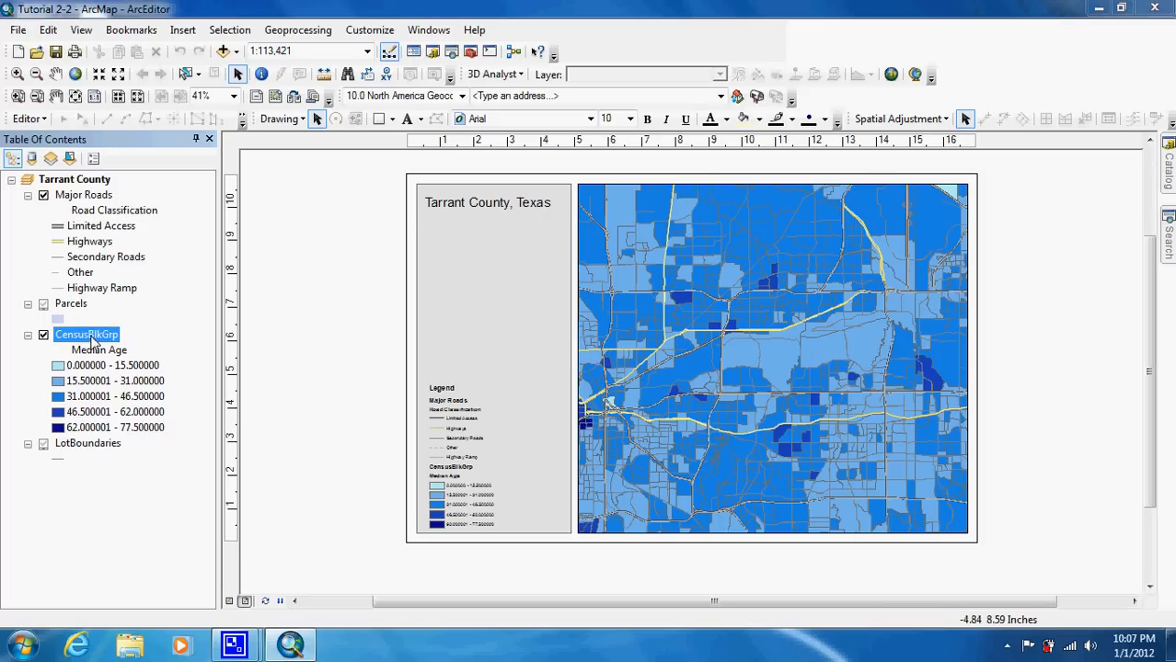
{"action": "left_click", "coordinate": [780, 209]}
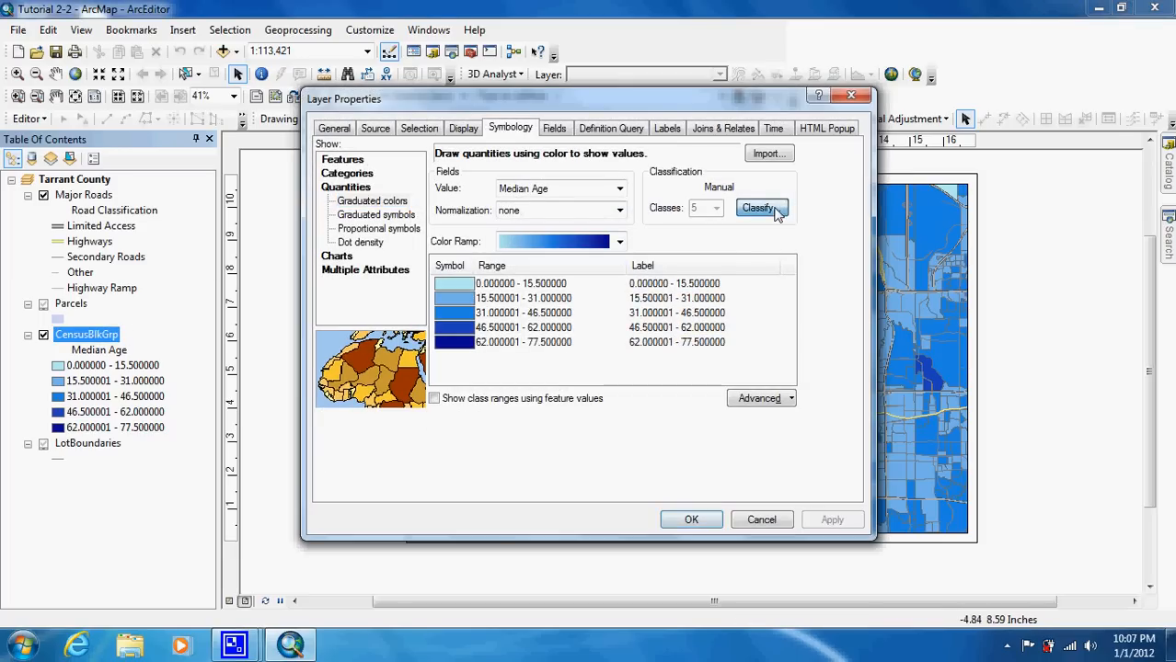
{"action": "left_click", "coordinate": [583, 155]}
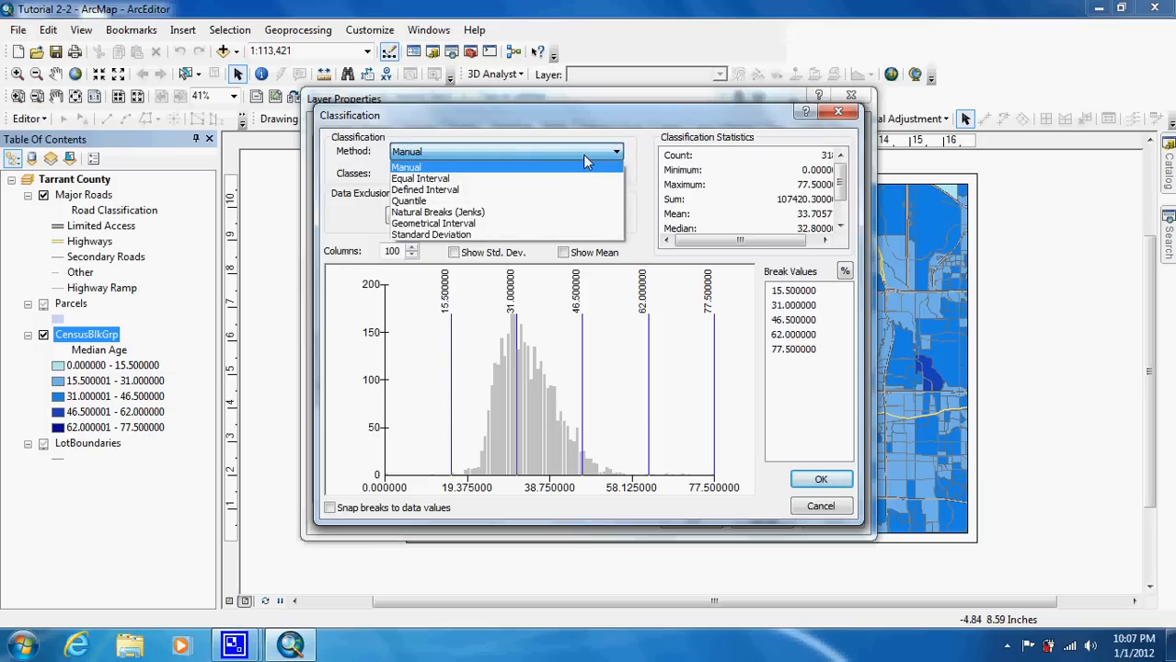
{"action": "left_click", "coordinate": [558, 200]}
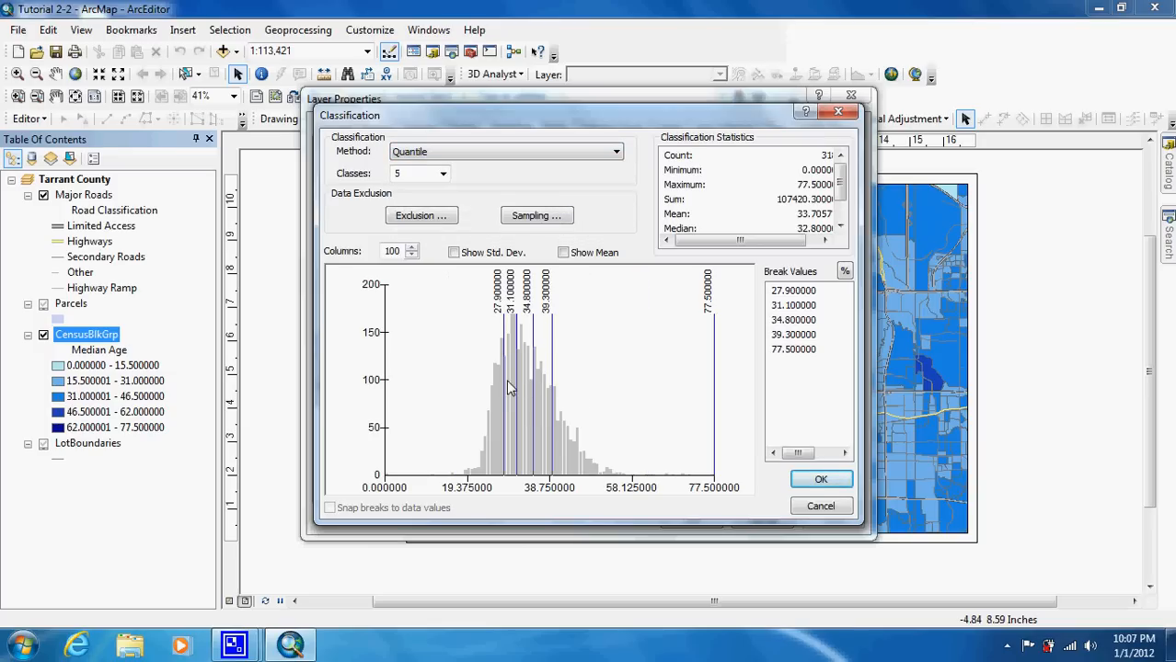
Step: Check the element count at each of the five Quantile breaks of Median Age, and apply the classification to the map
{"action": "left_click_drag", "start_coordinate": [504, 388], "coordinate": [532, 391]}
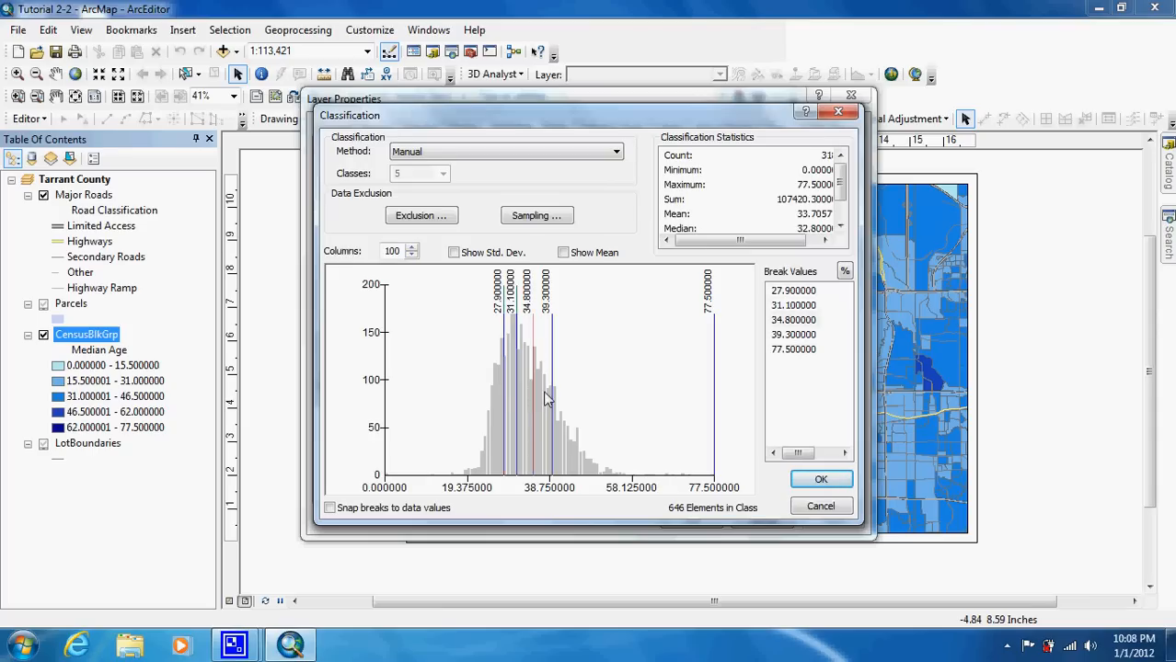
{"action": "left_click", "coordinate": [550, 391]}
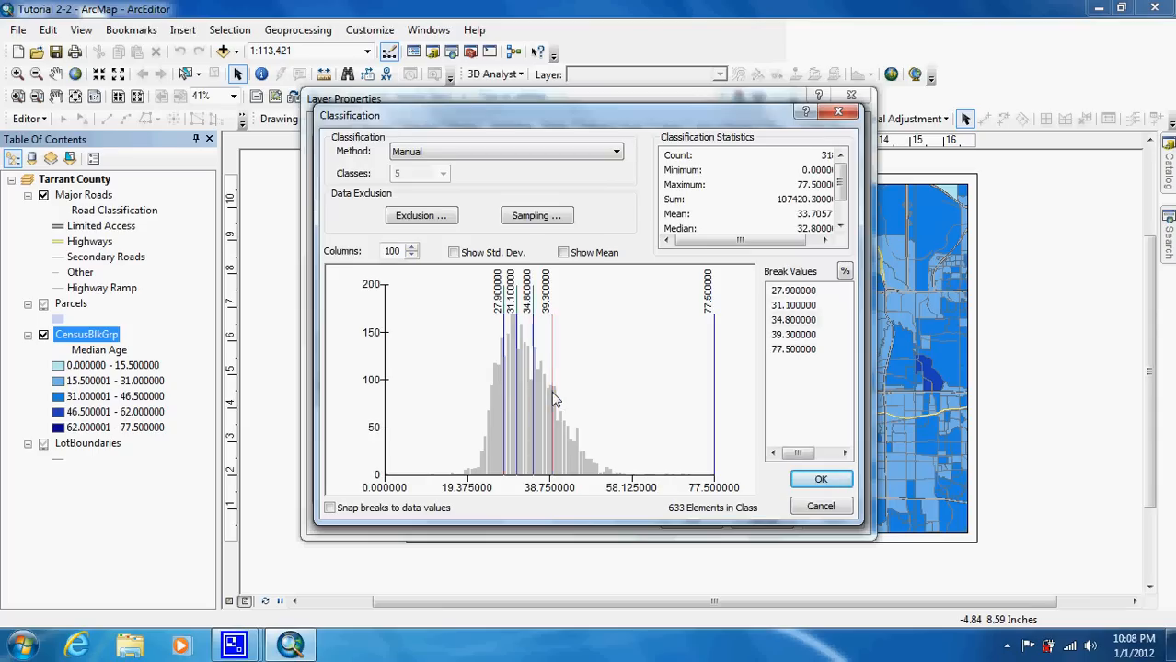
{"action": "left_click", "coordinate": [714, 402]}
{"action": "left_click", "coordinate": [552, 428]}
{"action": "left_click", "coordinate": [532, 419]}
{"action": "left_click", "coordinate": [520, 421]}
{"action": "left_click", "coordinate": [502, 412]}
{"action": "left_click", "coordinate": [822, 479]}
{"action": "left_click", "coordinate": [699, 521]}
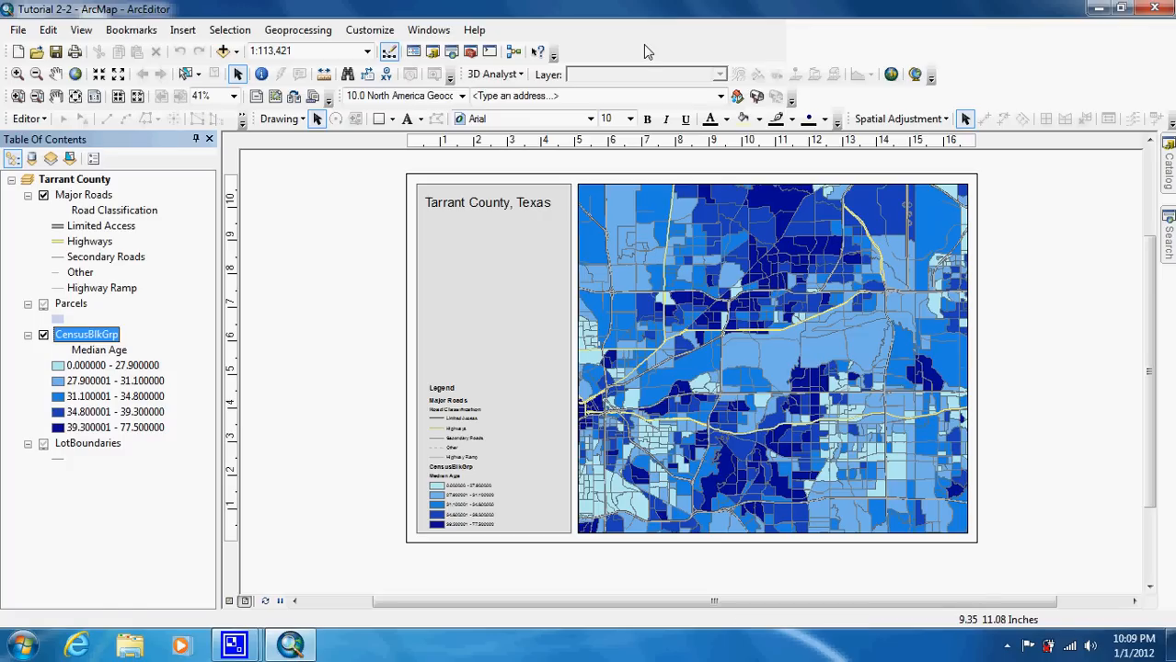
Step: Zoom the map to the City of Oleander bookmark and collapse the CensusBlkGrp legend in the layer list
{"action": "left_click", "coordinate": [144, 32]}
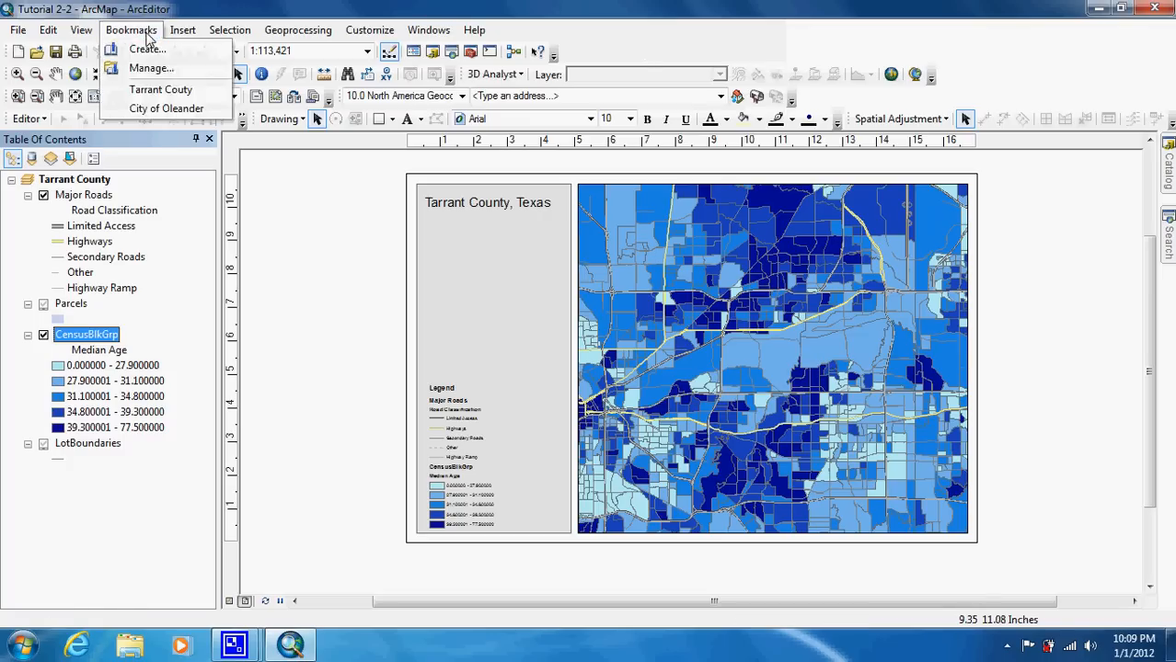
{"action": "left_click", "coordinate": [160, 109]}
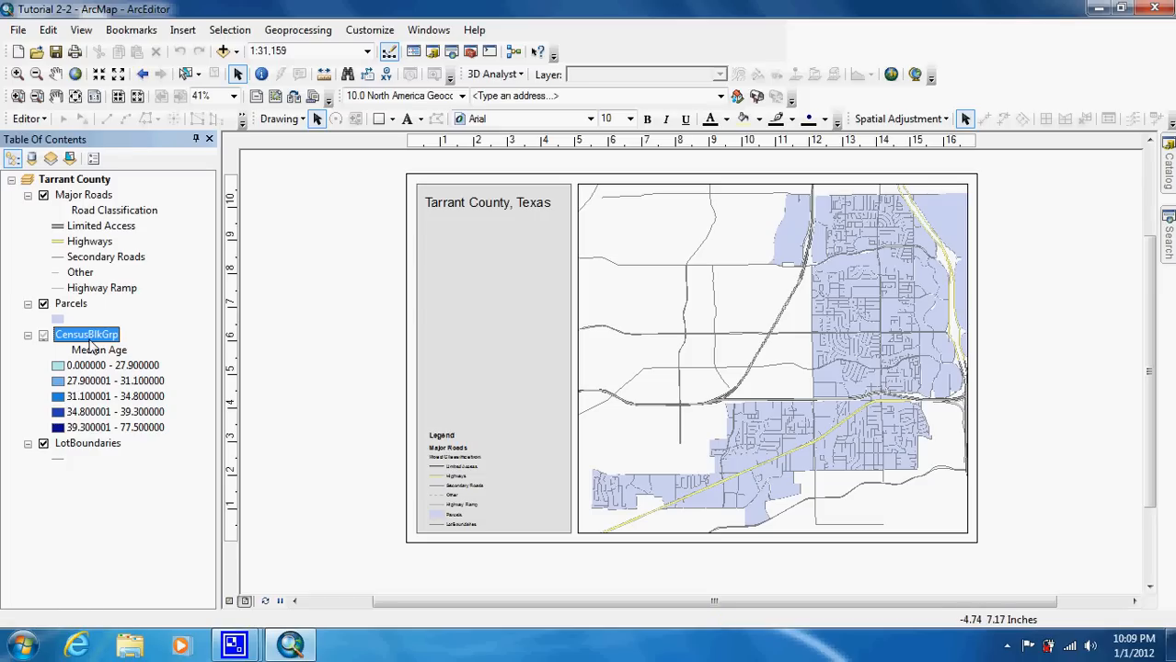
{"action": "left_click", "coordinate": [28, 337]}
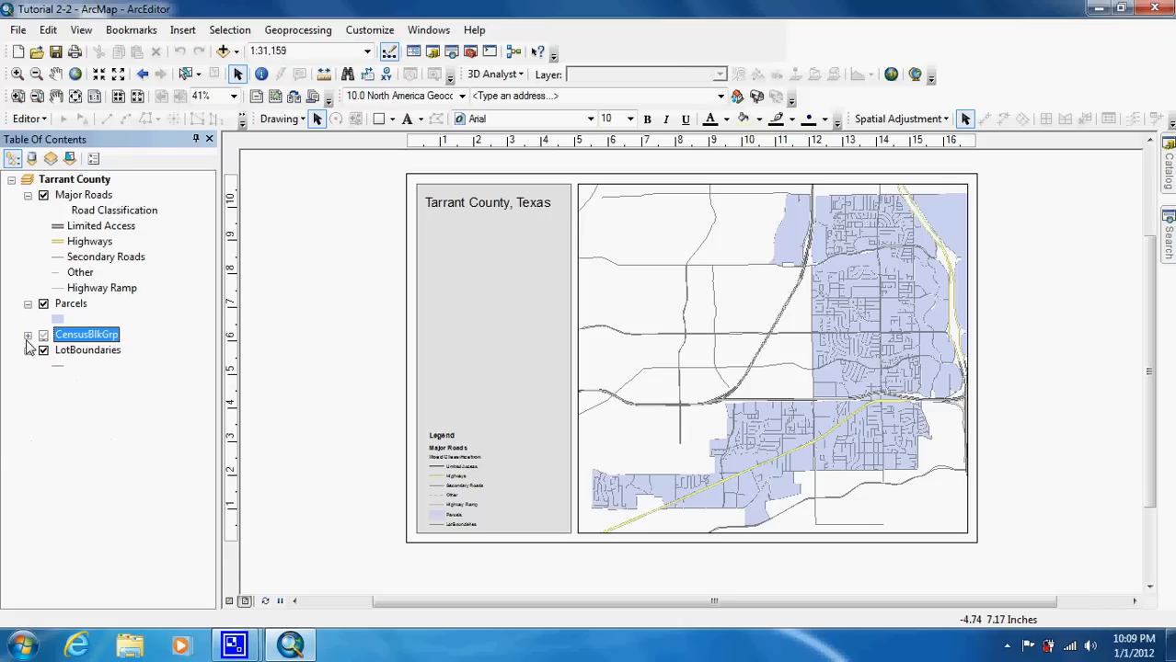
Step: Review the statistics of the YearBuilt field in the Parcels attribute table and close the table
{"action": "right_click", "coordinate": [73, 306]}
{"action": "left_click", "coordinate": [184, 303]}
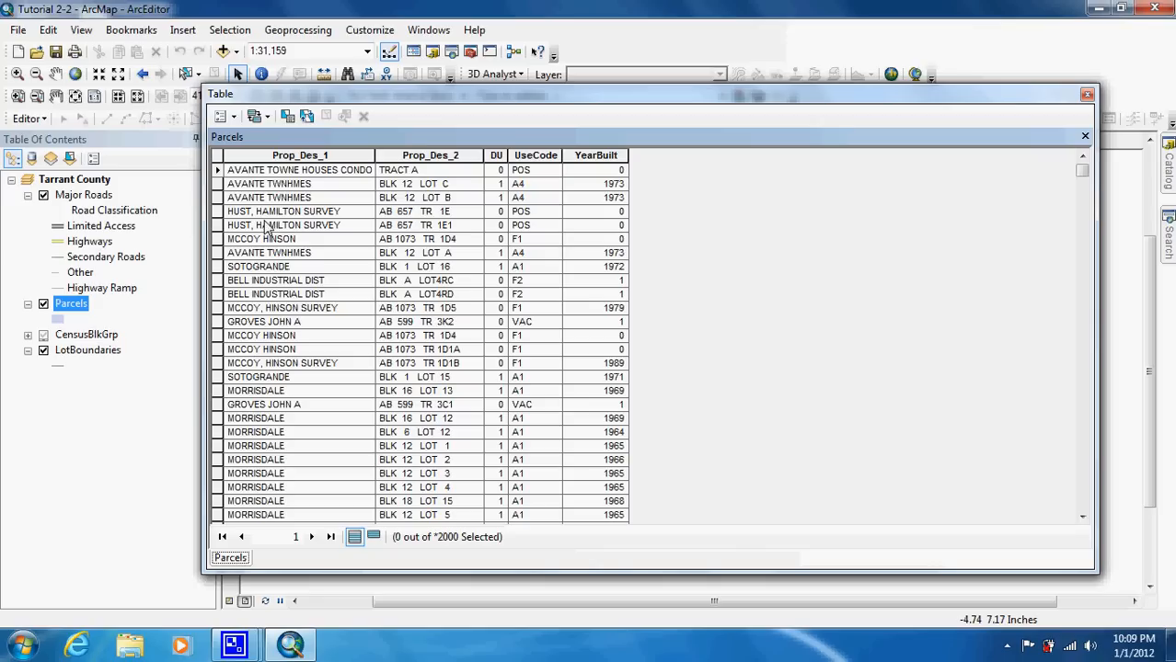
{"action": "right_click", "coordinate": [594, 156]}
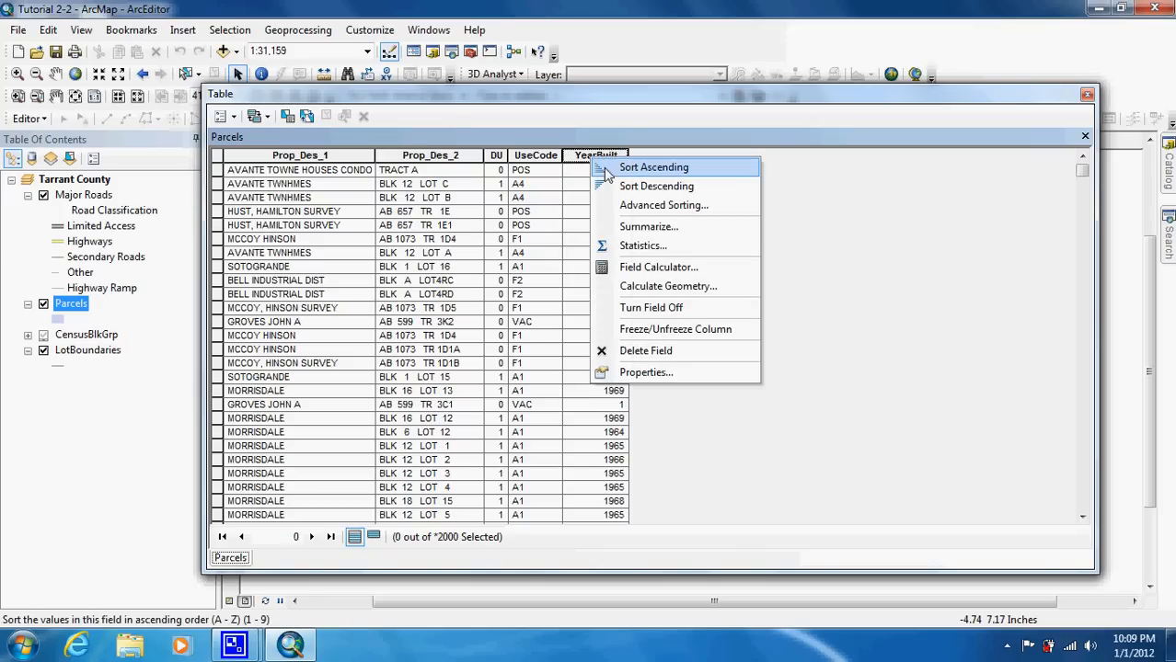
{"action": "left_click", "coordinate": [628, 245]}
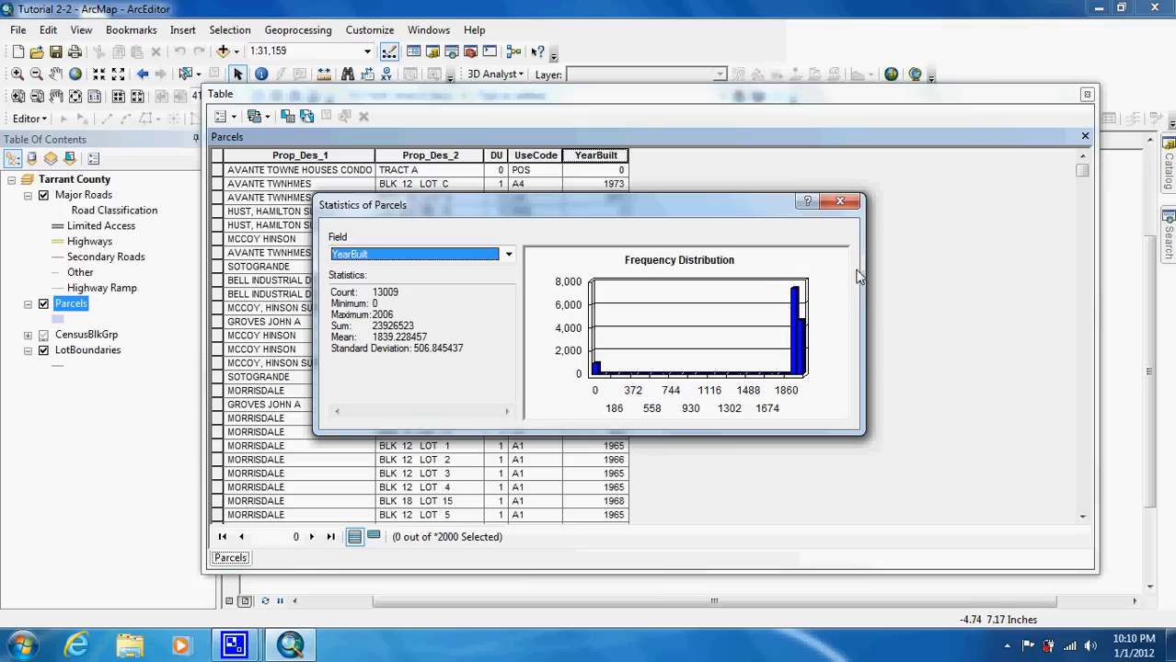
{"action": "left_click", "coordinate": [840, 201]}
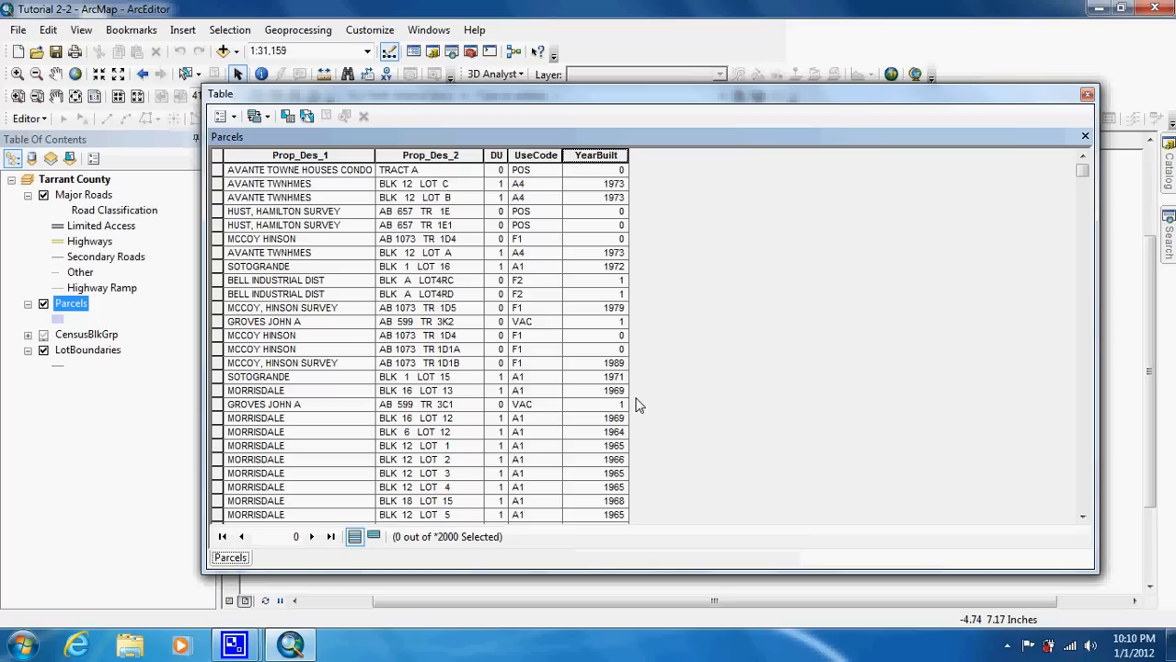
{"action": "left_click", "coordinate": [1087, 96]}
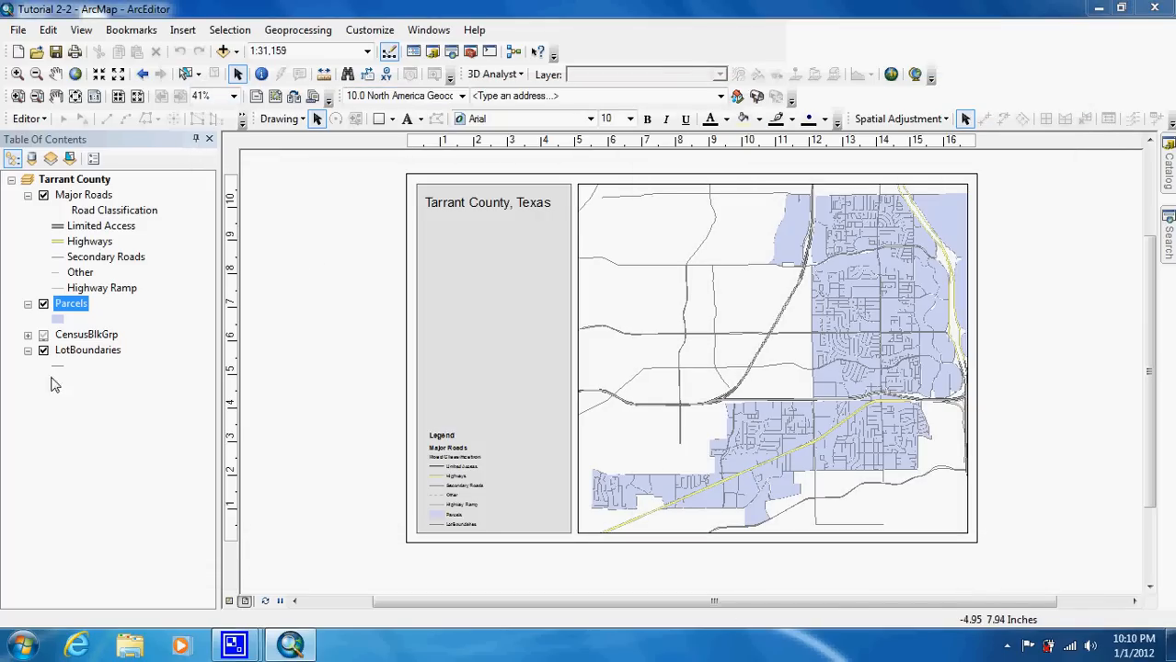
Step: Symbolize the Parcels layer with graduated colors using YearBuilt as the value field, accepting the limited sample size
{"action": "double_click", "coordinate": [75, 306]}
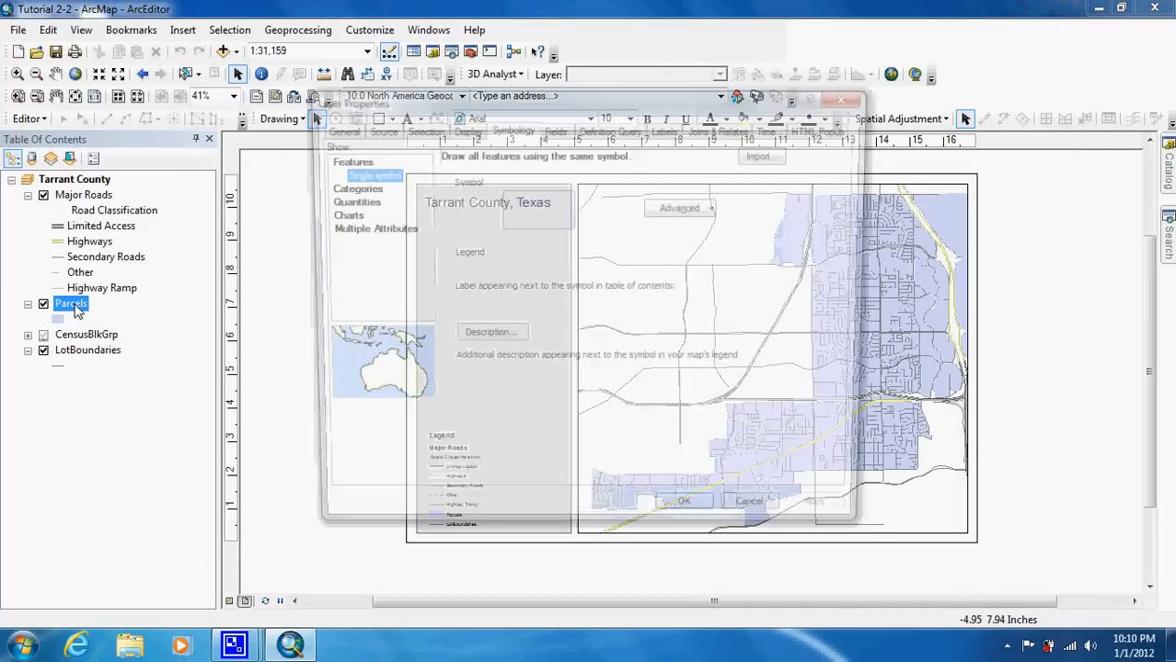
{"action": "left_click", "coordinate": [357, 201]}
{"action": "left_click", "coordinate": [623, 189]}
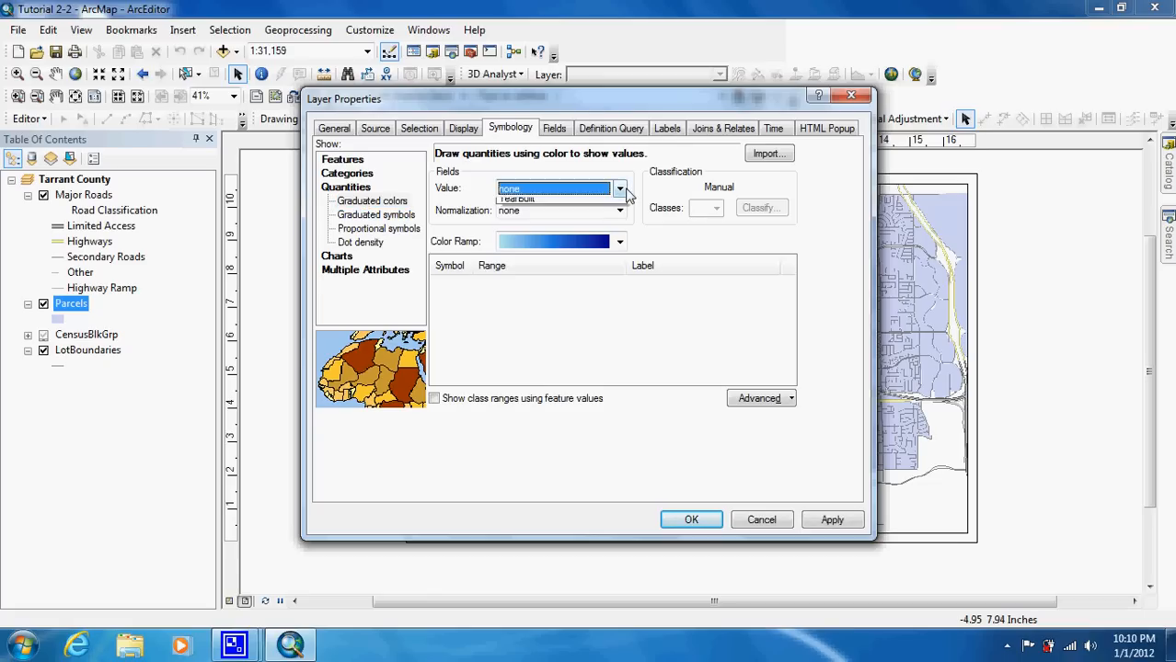
{"action": "left_click", "coordinate": [603, 228]}
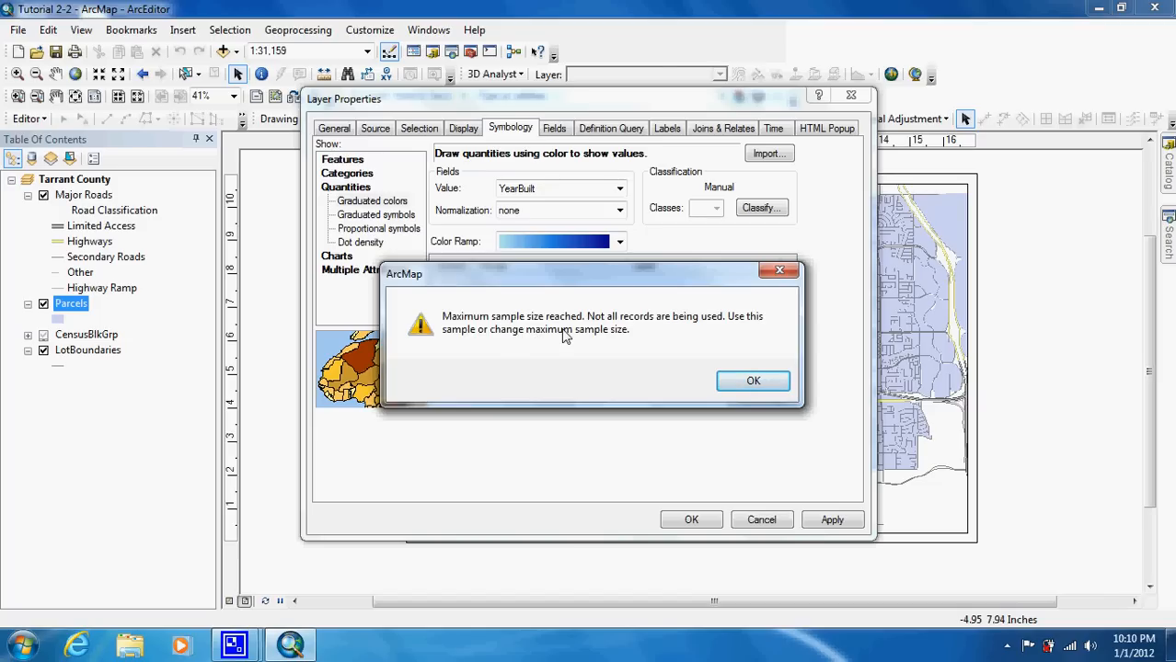
{"action": "left_click", "coordinate": [751, 385]}
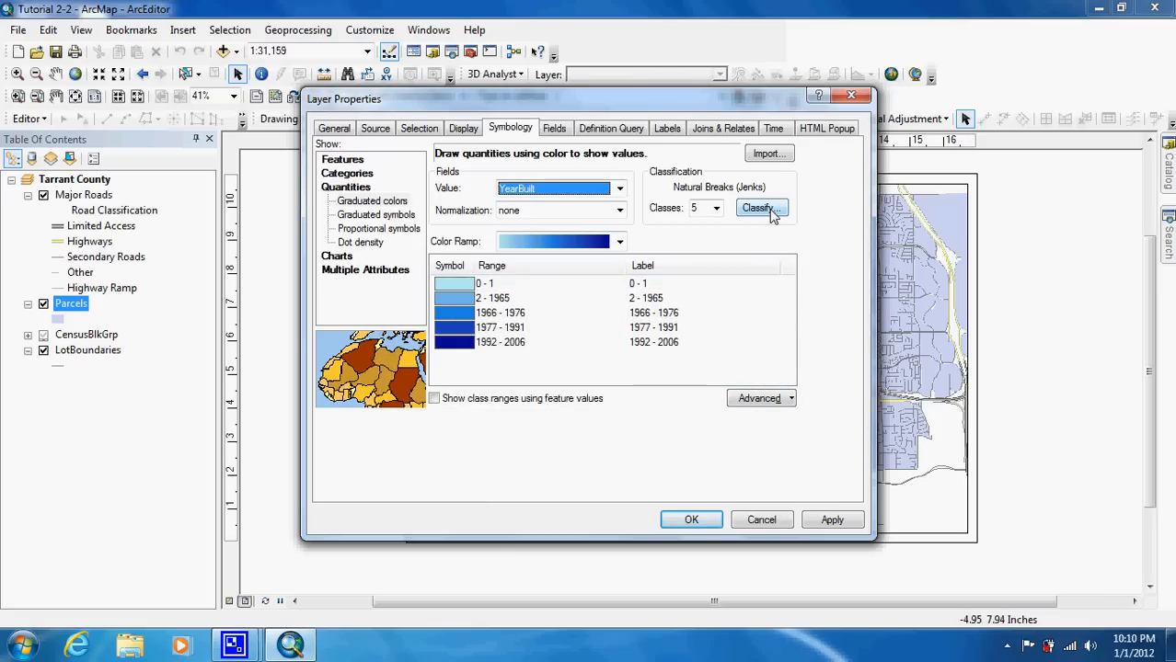
Step: Exclude Parcels records with [YearBuilt] < 900 from the classification, accepting the limited sample size
{"action": "left_click", "coordinate": [771, 213]}
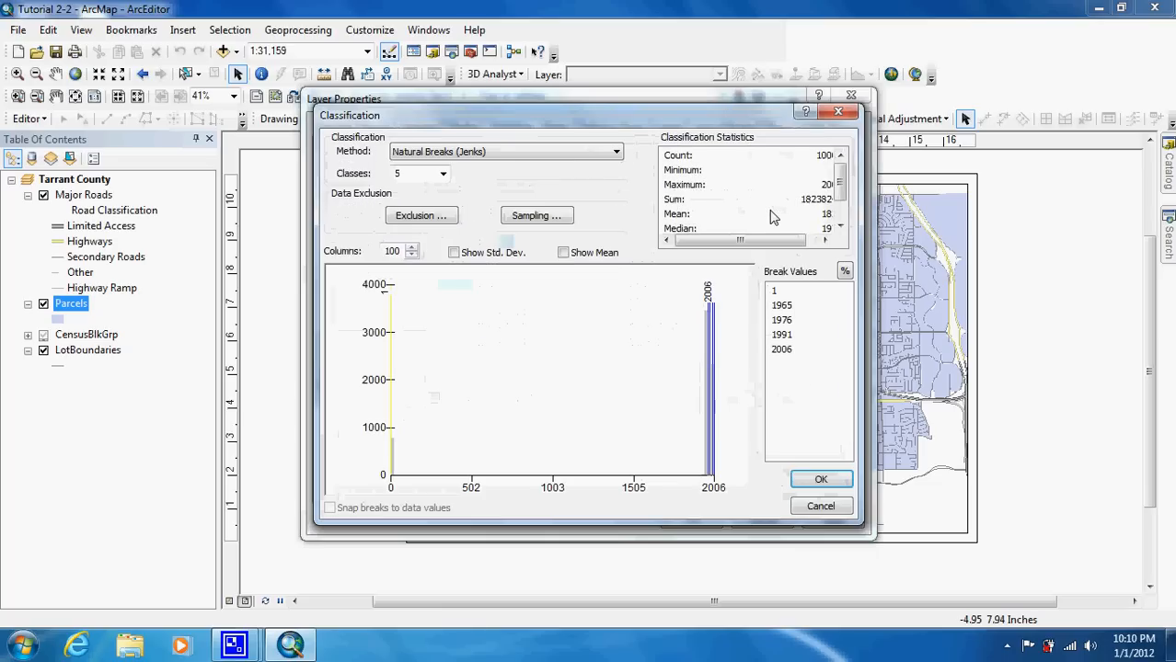
{"action": "left_click", "coordinate": [439, 228]}
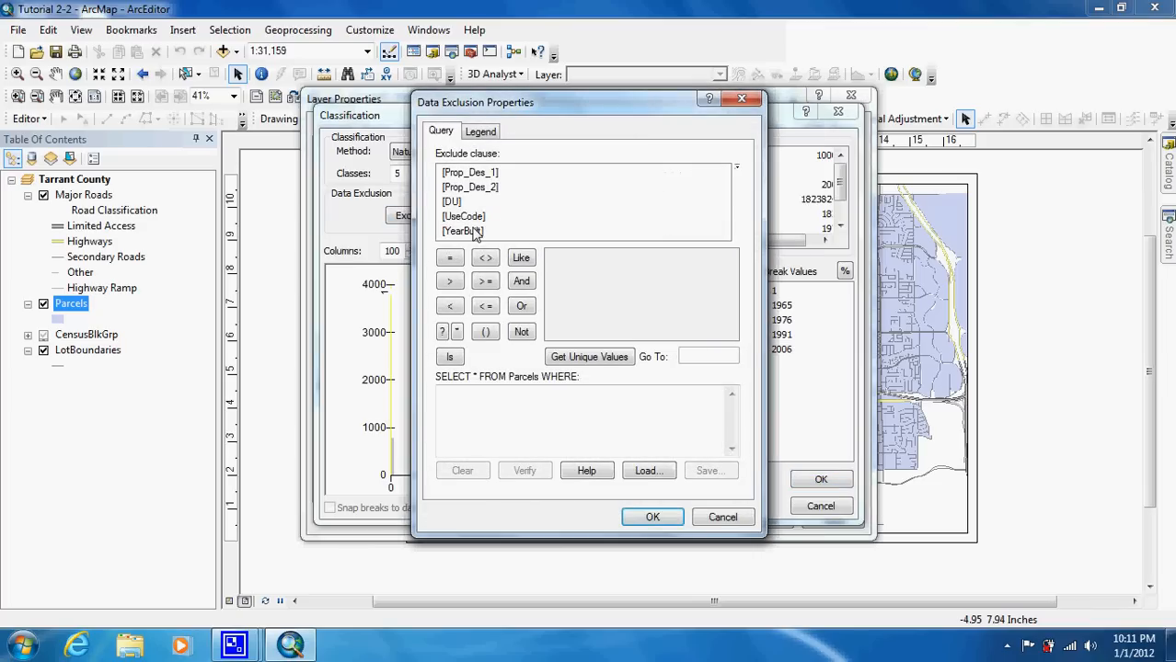
{"action": "double_click", "coordinate": [471, 232]}
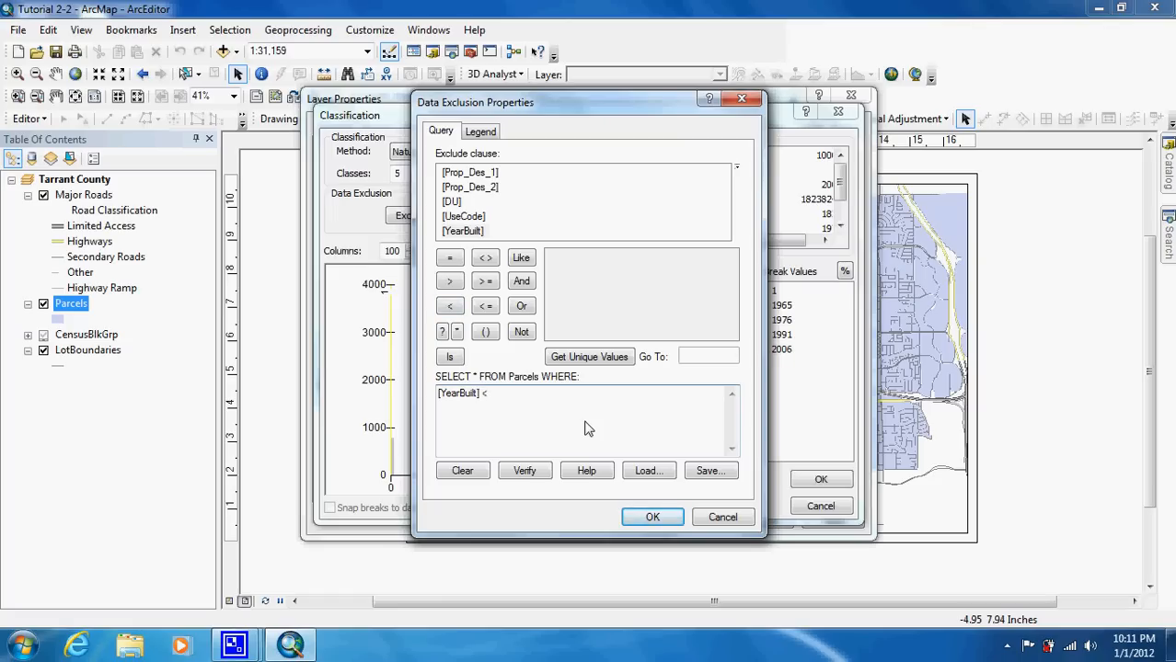
{"action": "type", "text": "900"}
{"action": "left_click", "coordinate": [669, 518]}
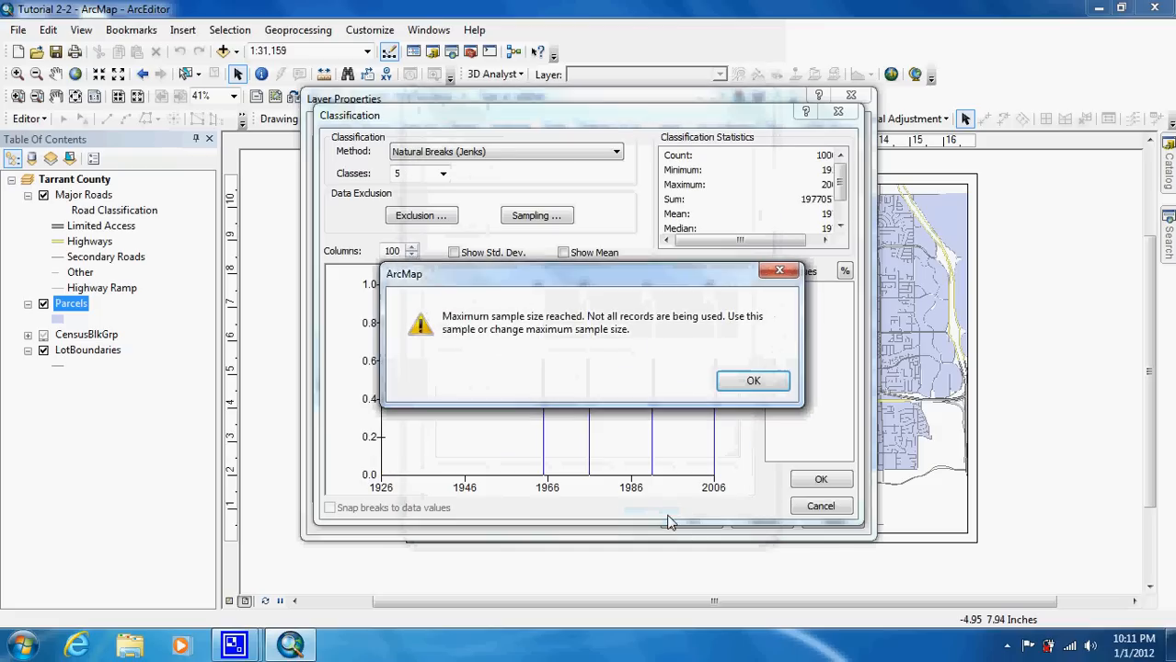
{"action": "left_click", "coordinate": [752, 382]}
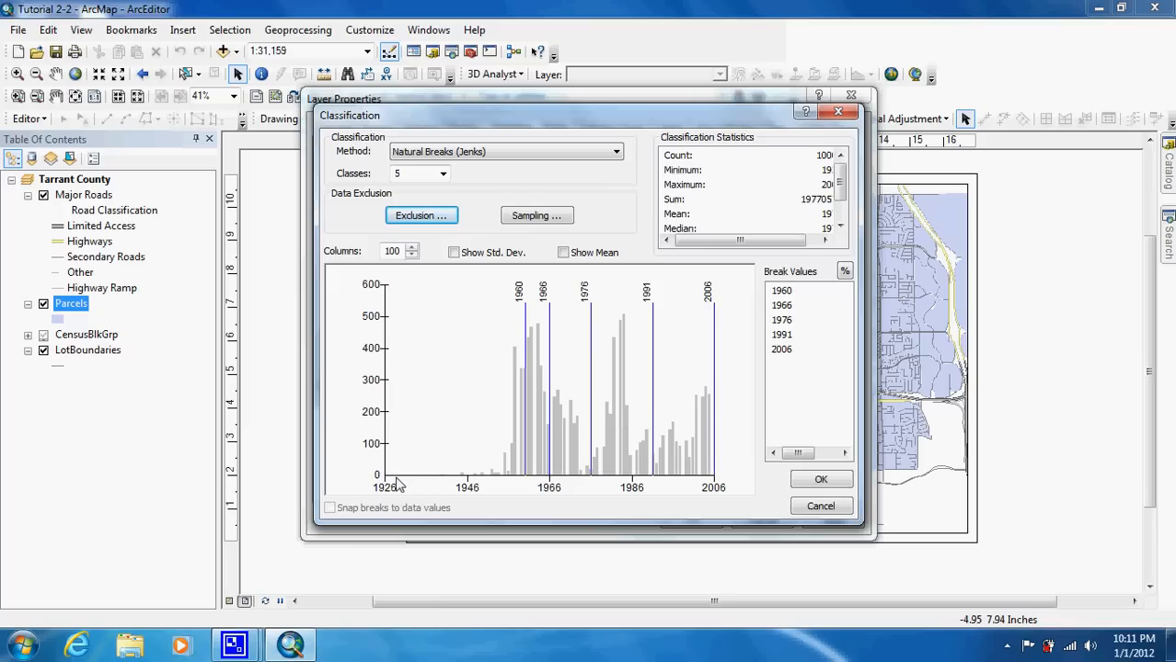
Step: Check the element count at the 1960 break, and set the YearBuilt classification to Equal Interval with 8 classes
{"action": "left_click", "coordinate": [527, 331]}
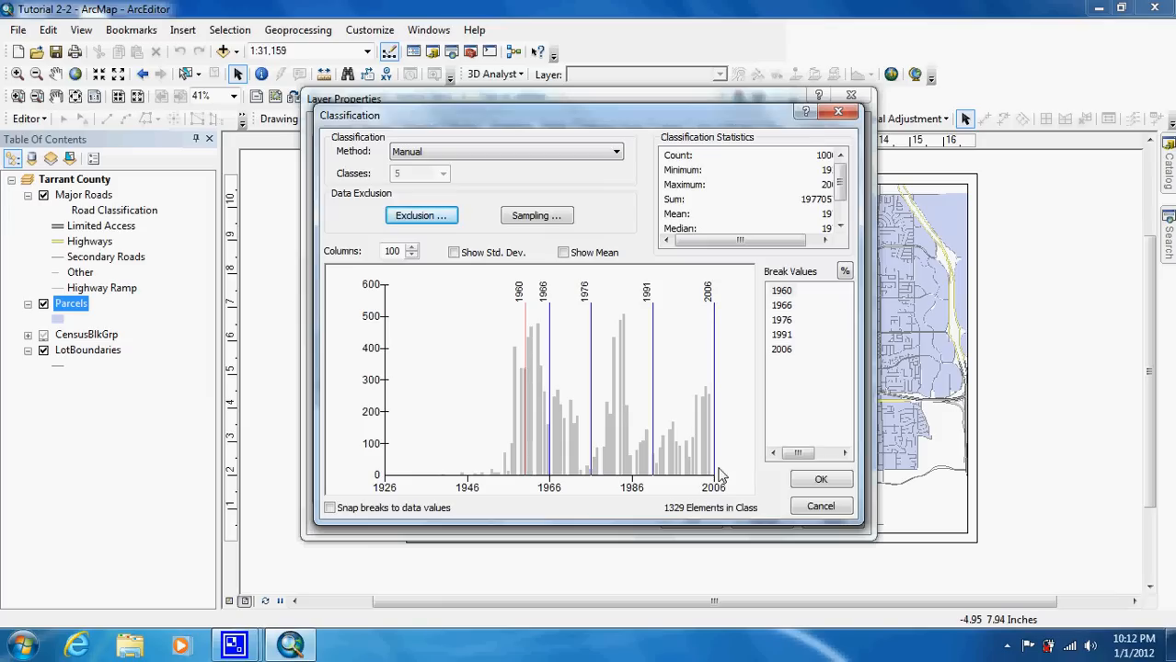
{"action": "left_click", "coordinate": [615, 151]}
{"action": "left_click", "coordinate": [581, 178]}
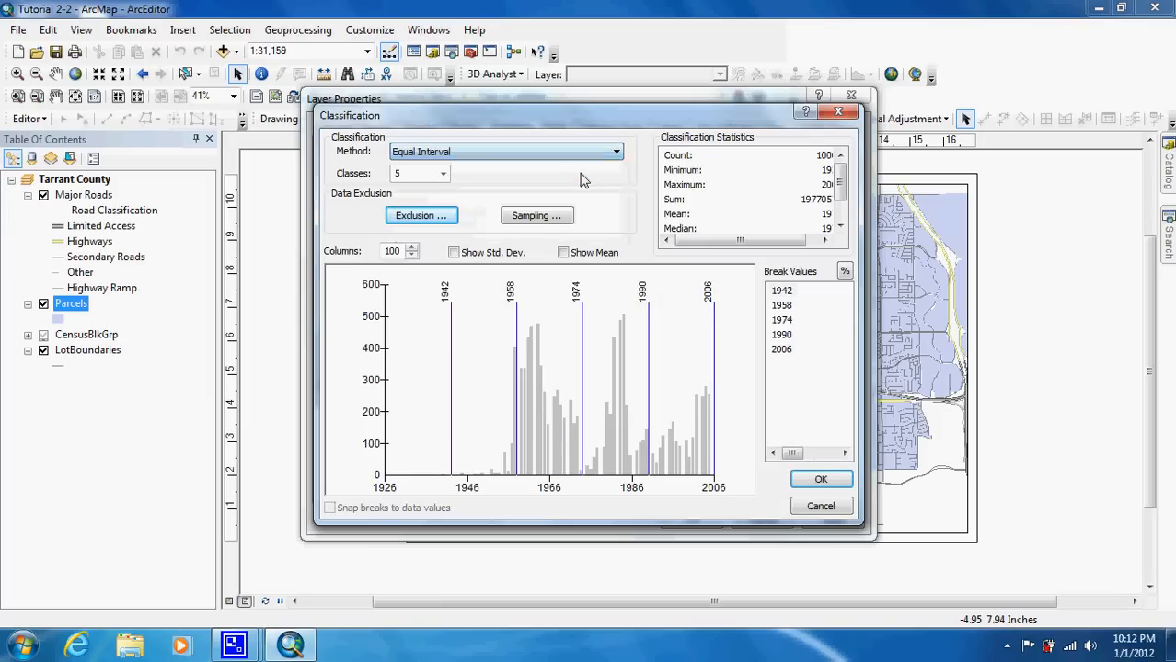
{"action": "left_click", "coordinate": [442, 173]}
{"action": "left_click", "coordinate": [414, 247]}
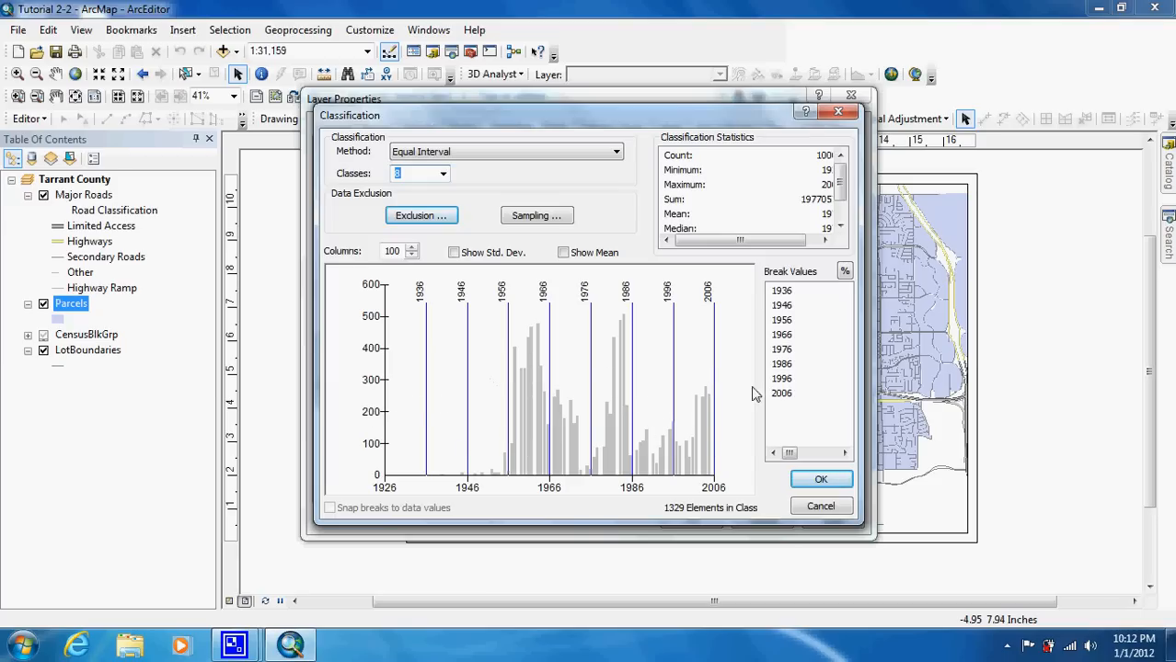
Step: Check the element count at each of the eight YearBuilt class breaks, and apply the classification to the Parcels layer
{"action": "left_click", "coordinate": [426, 359]}
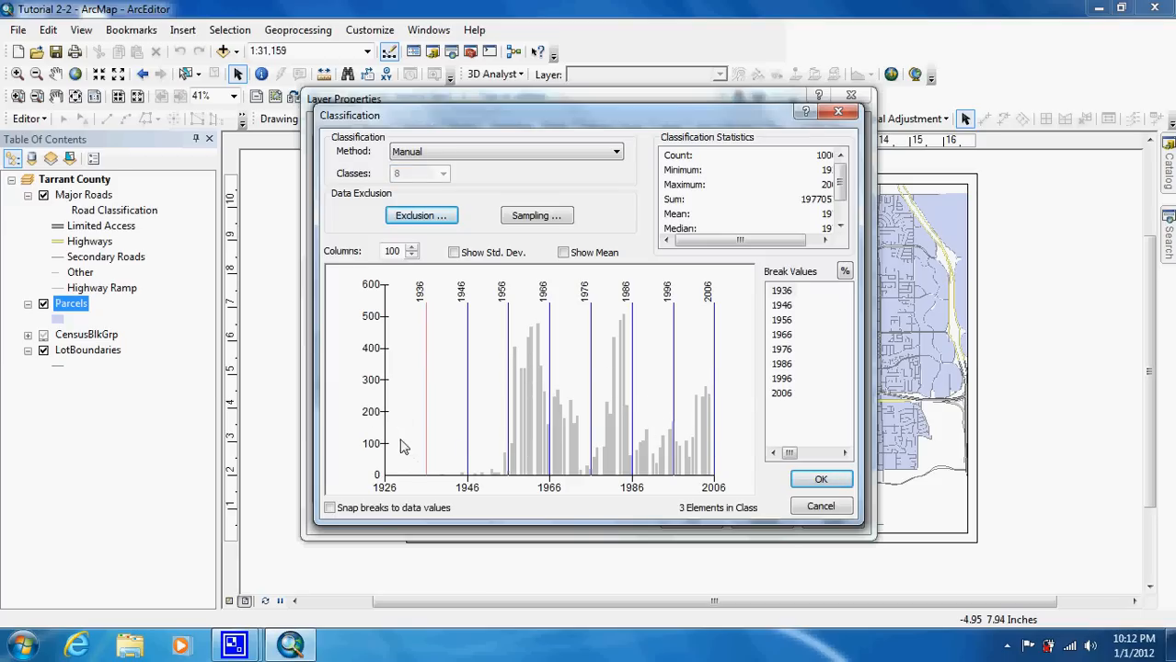
{"action": "left_click", "coordinate": [468, 430]}
{"action": "left_click", "coordinate": [508, 420]}
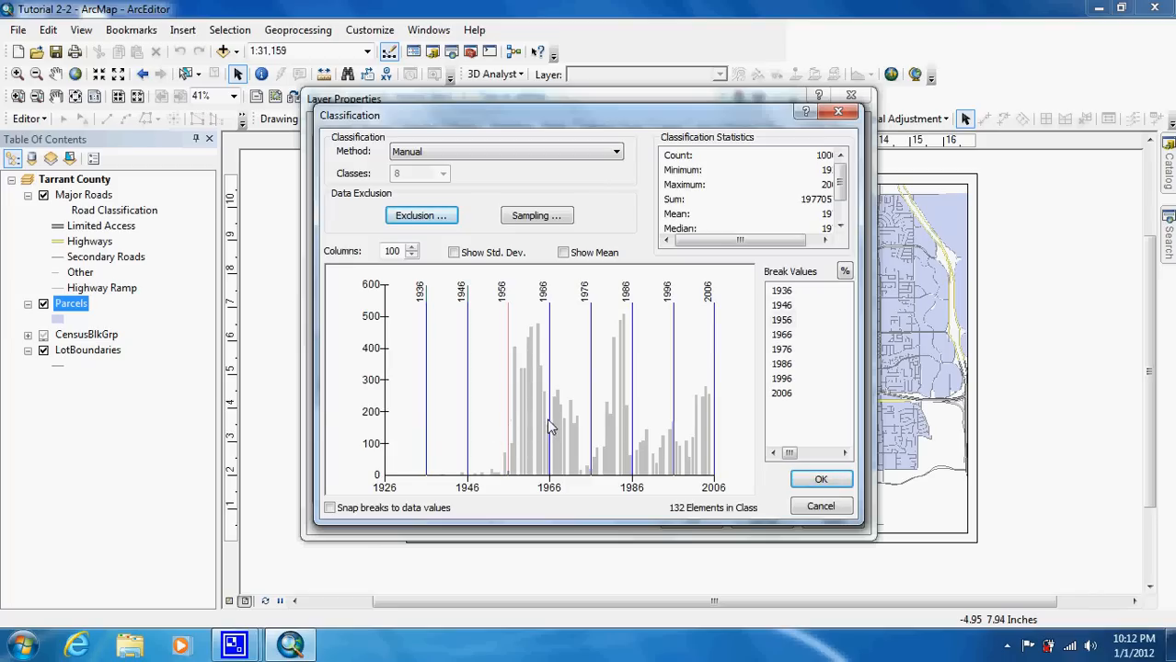
{"action": "left_click", "coordinate": [548, 420]}
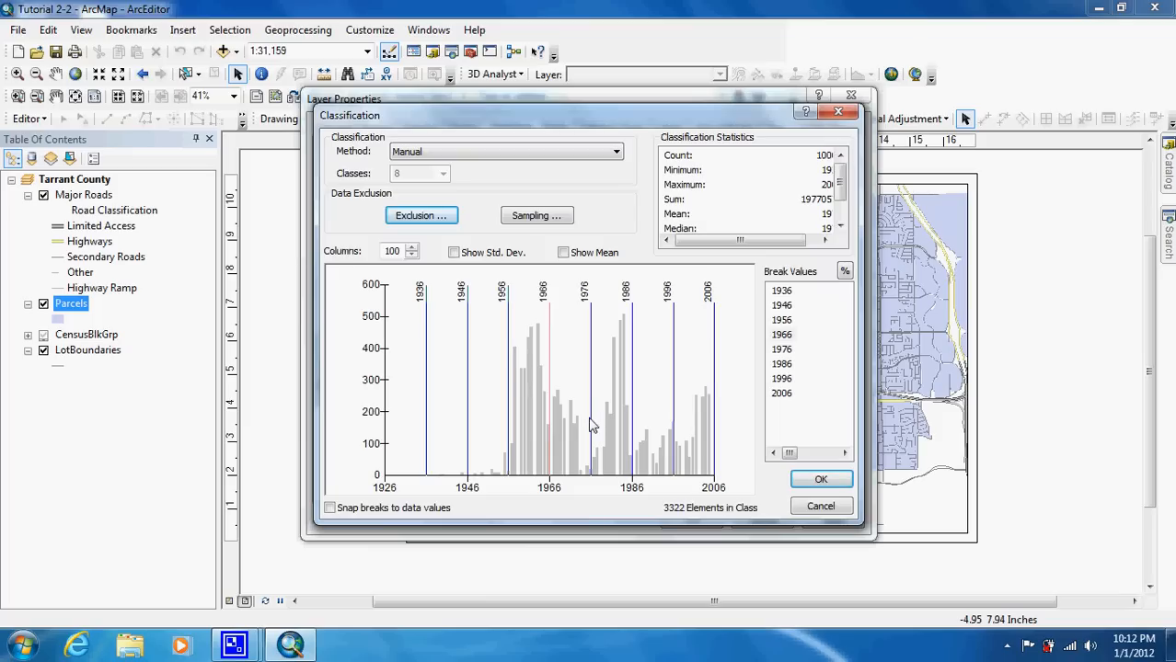
{"action": "left_click", "coordinate": [590, 424]}
{"action": "left_click", "coordinate": [632, 422]}
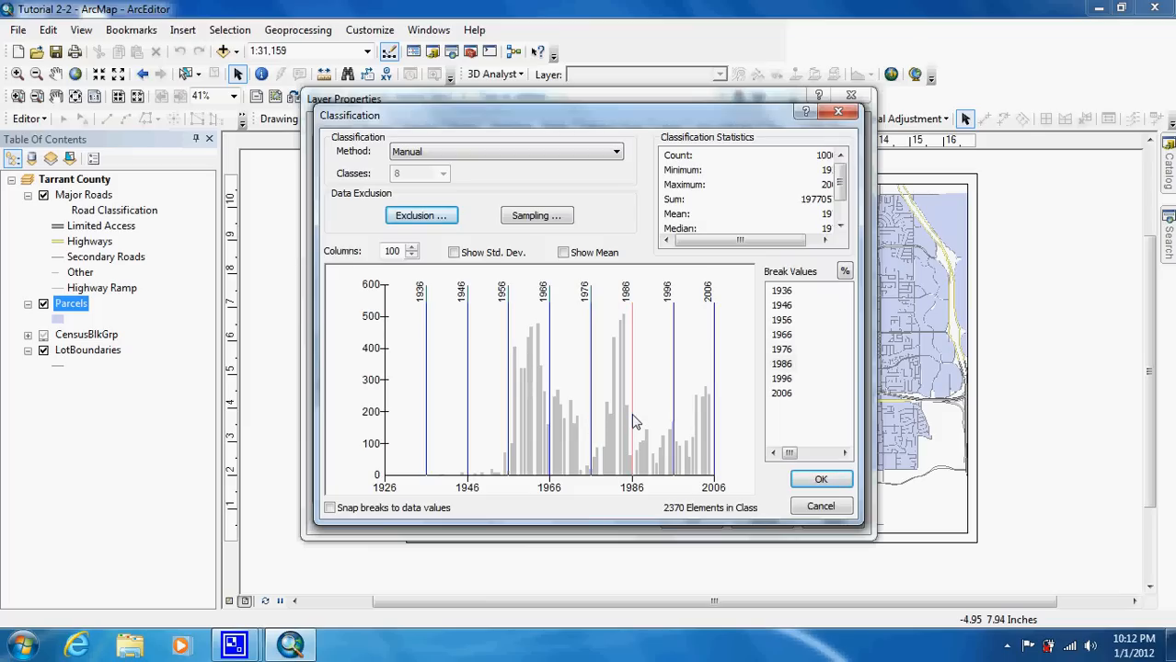
{"action": "left_click", "coordinate": [674, 412]}
{"action": "left_click", "coordinate": [715, 411]}
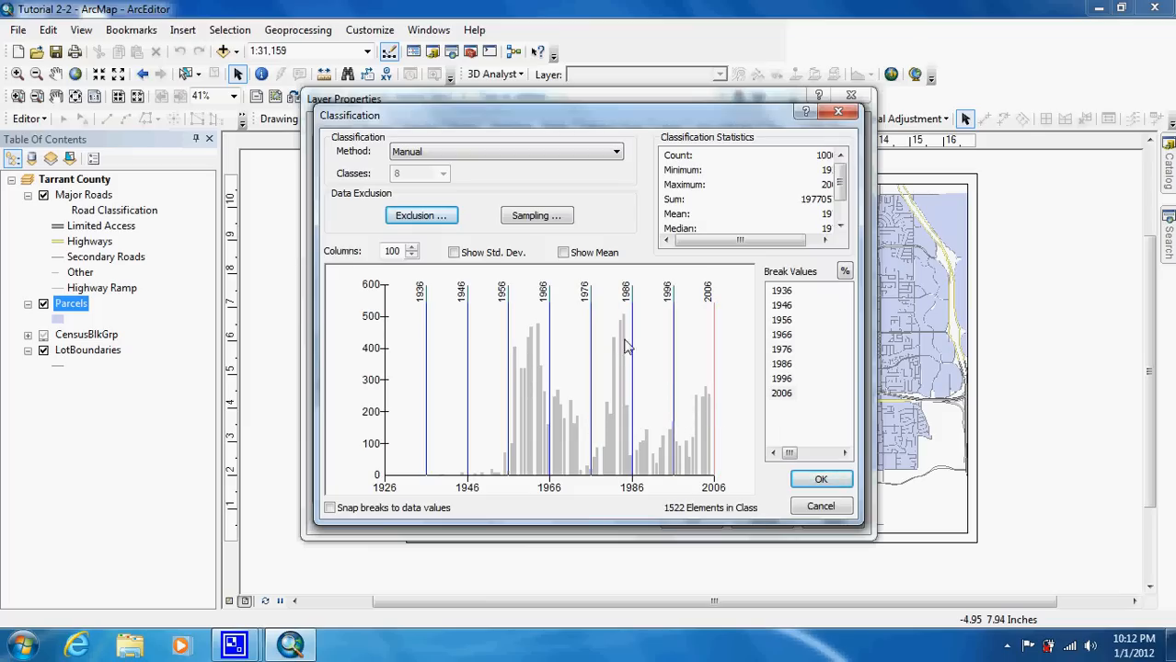
{"action": "left_click", "coordinate": [822, 483]}
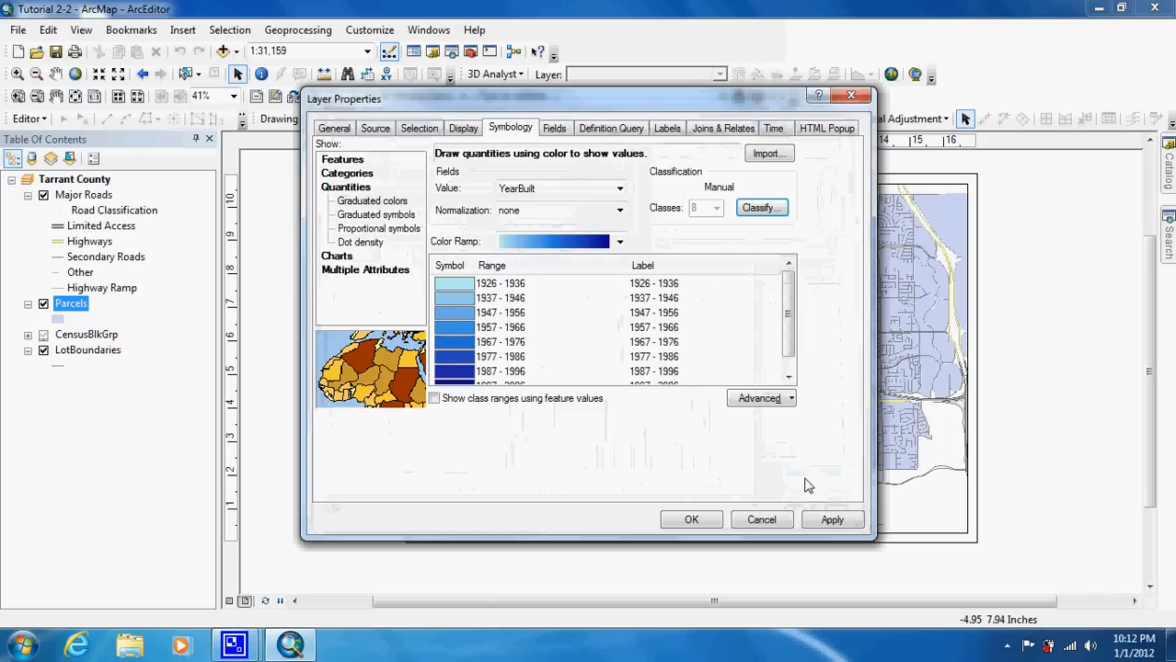
{"action": "left_click", "coordinate": [693, 519]}
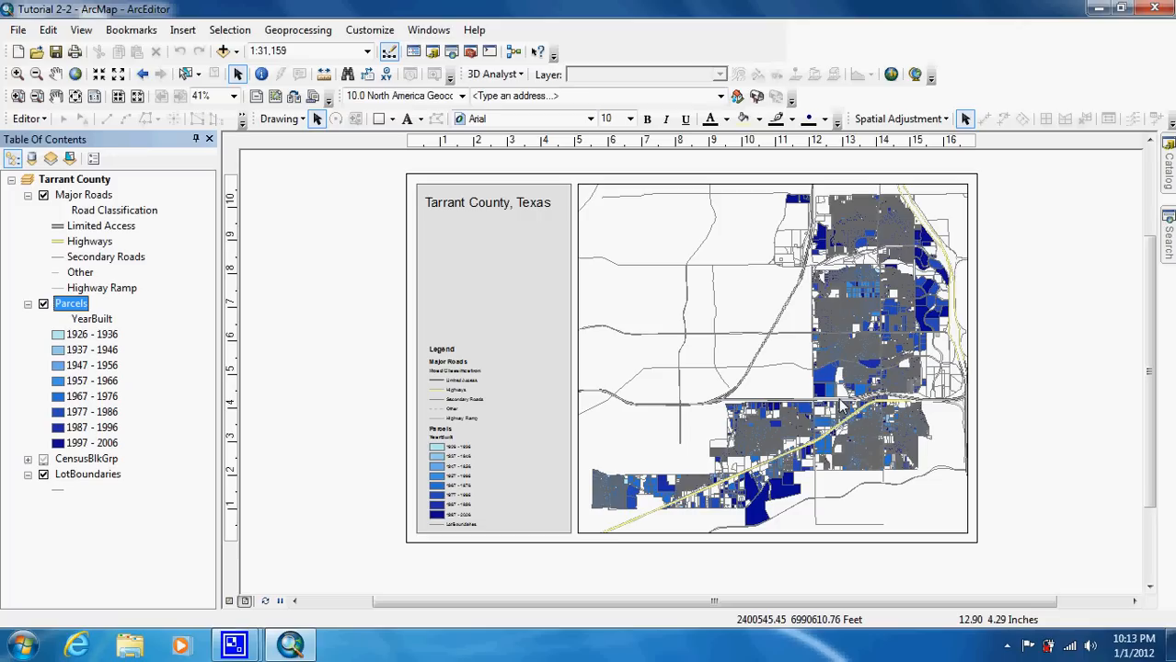
Step: Set the outline width of all Parcels class symbols to 0 and apply it to the layer
{"action": "double_click", "coordinate": [71, 307]}
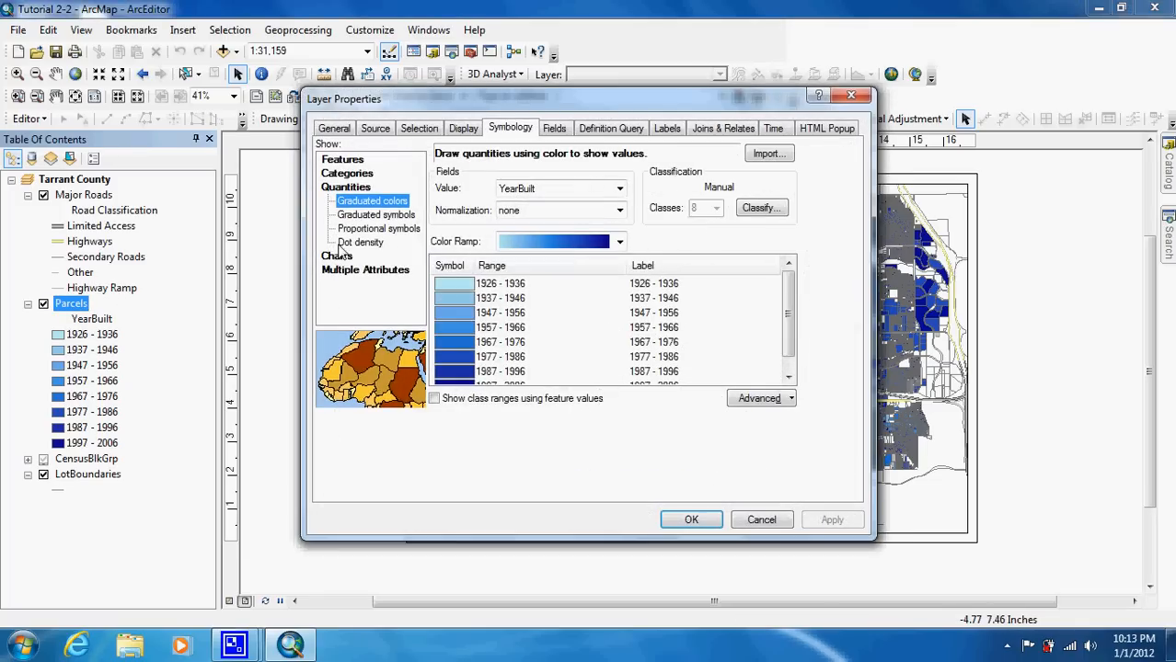
{"action": "left_click", "coordinate": [450, 266]}
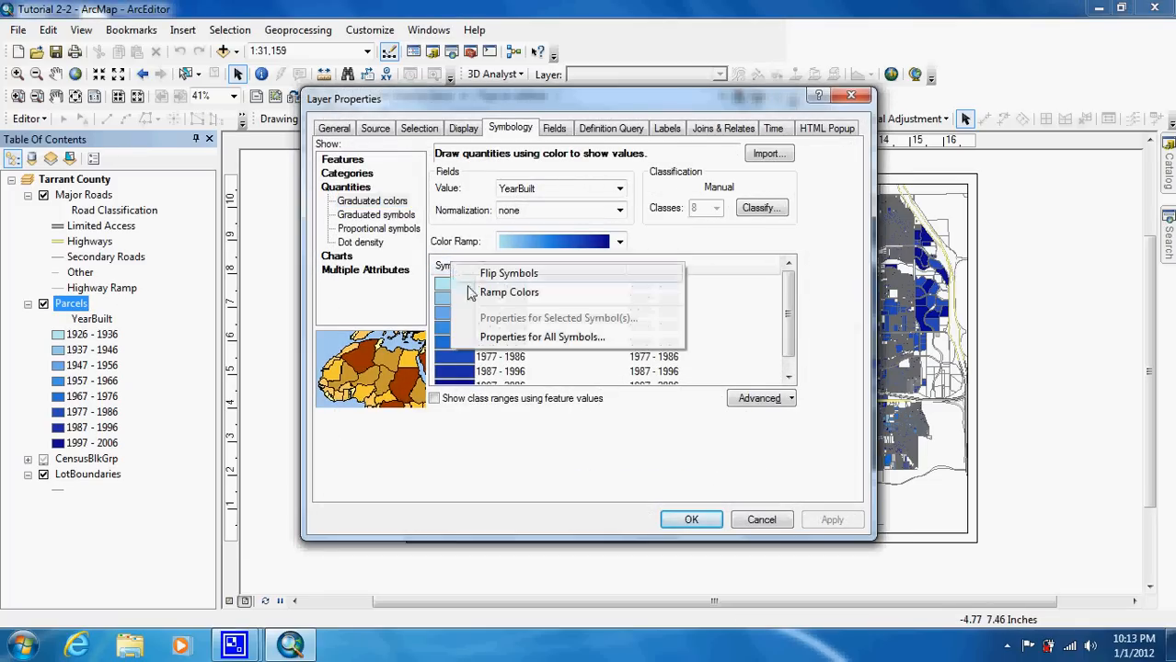
{"action": "left_click", "coordinate": [497, 337]}
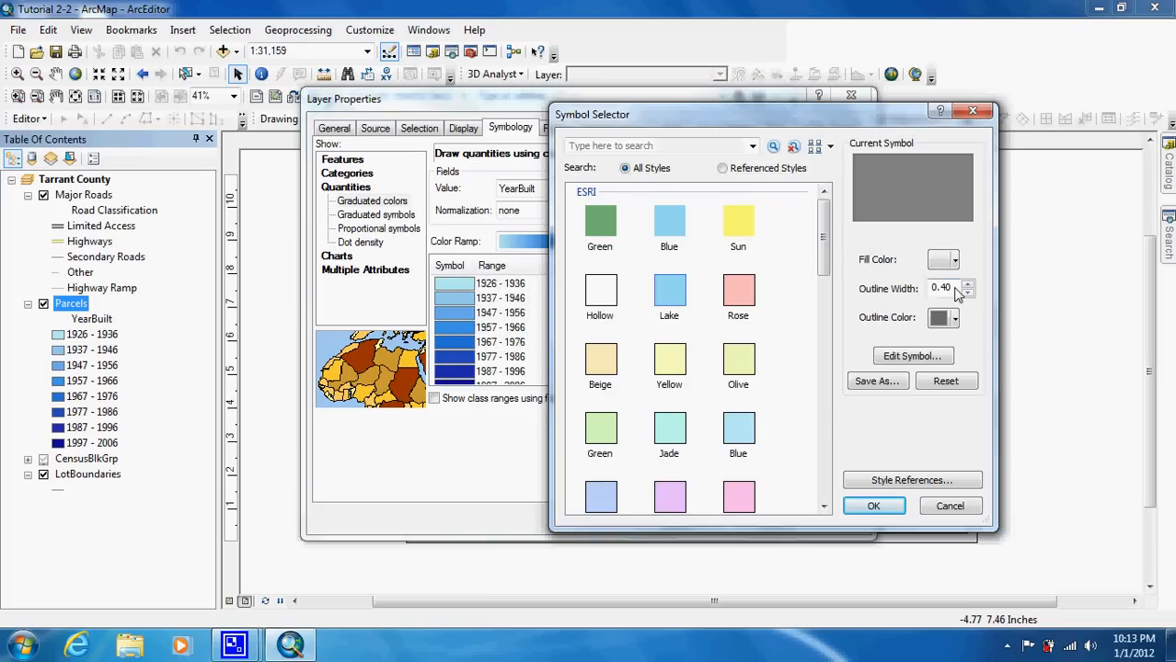
{"action": "left_click_drag", "start_coordinate": [955, 289], "coordinate": [928, 292]}
{"action": "type", "text": "0"}
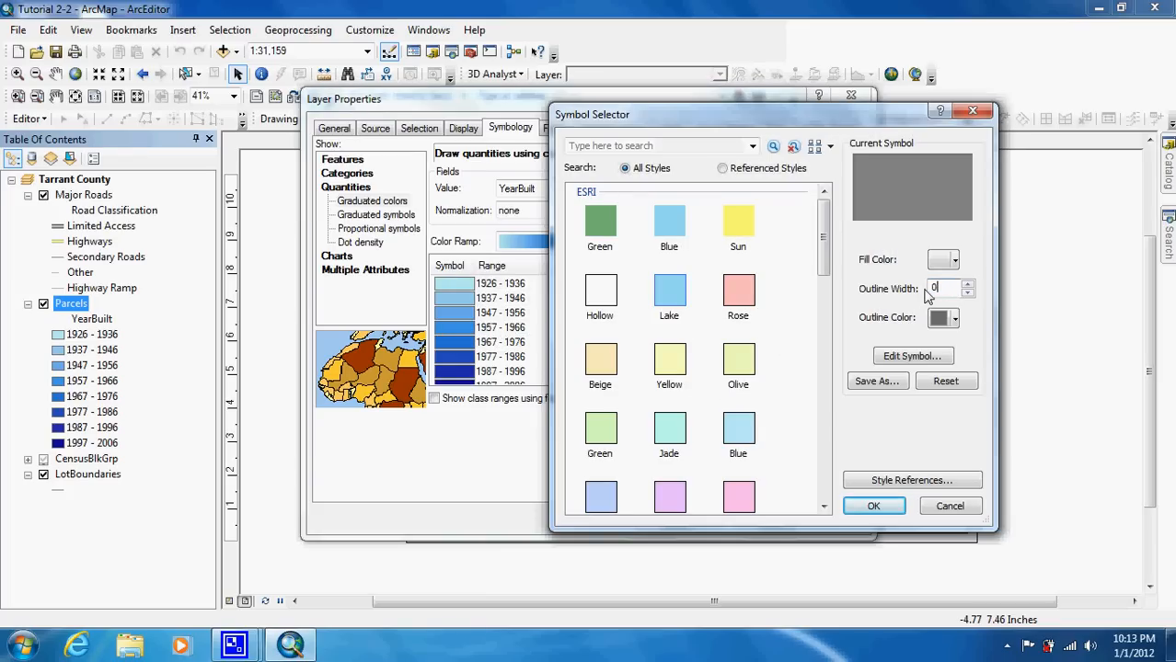
{"action": "left_click", "coordinate": [869, 511]}
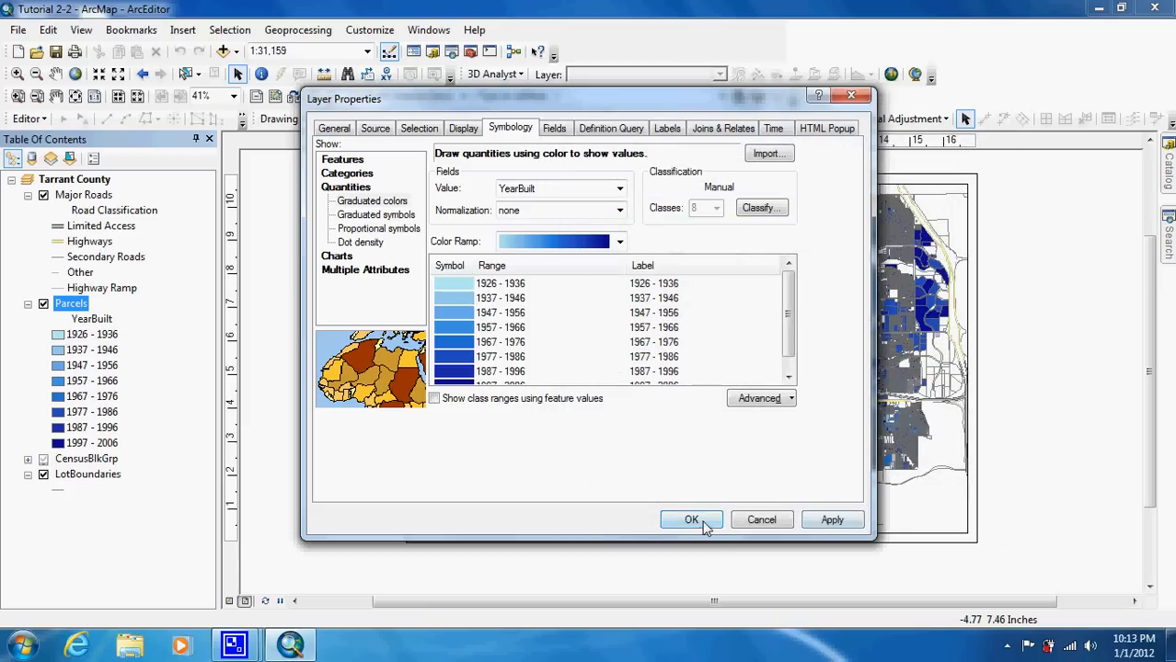
{"action": "left_click", "coordinate": [692, 521]}
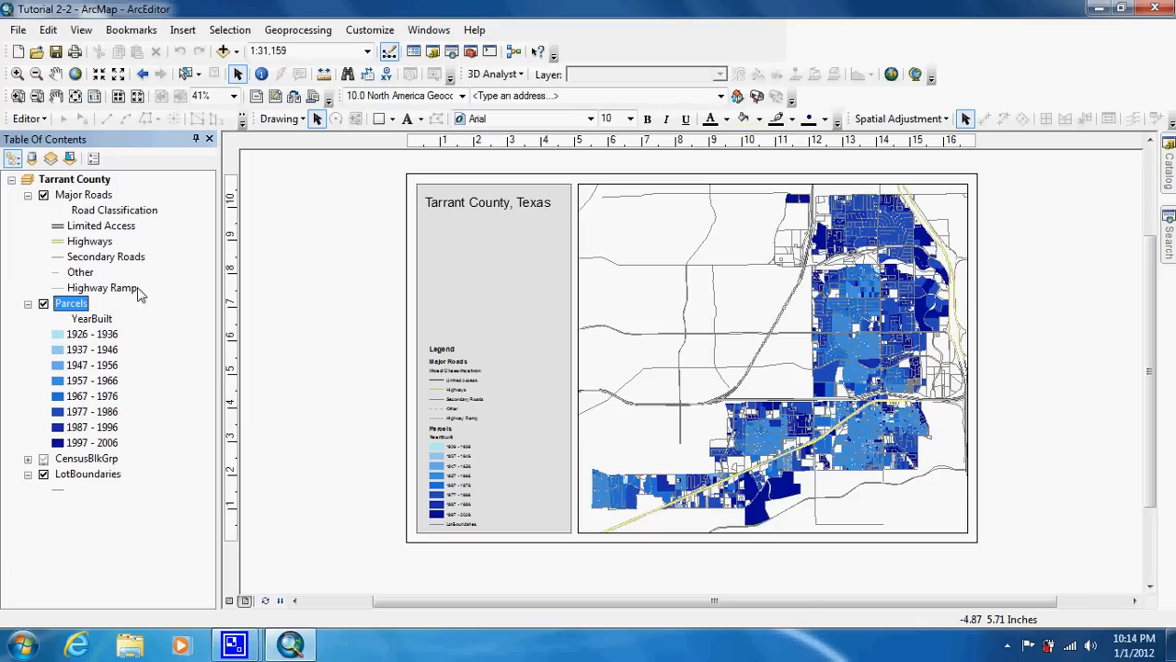
Step: Reclassify the Parcels YearBuilt values using Equal Interval with 9 classes
{"action": "double_click", "coordinate": [70, 305]}
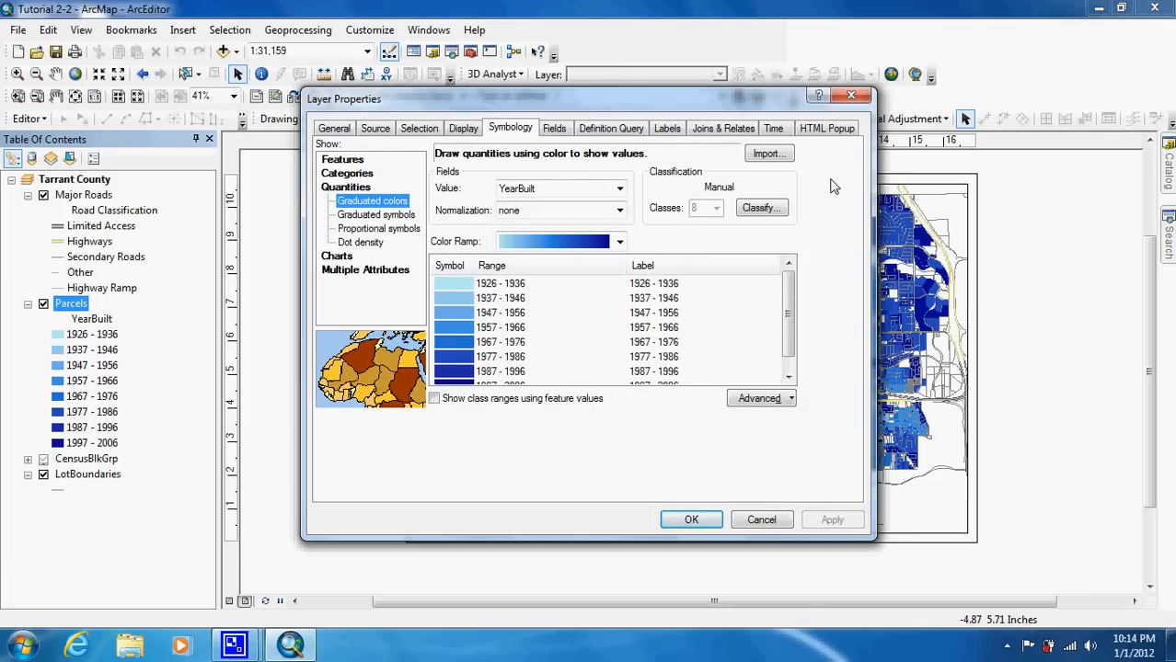
{"action": "left_click", "coordinate": [776, 210]}
{"action": "left_click", "coordinate": [778, 388]}
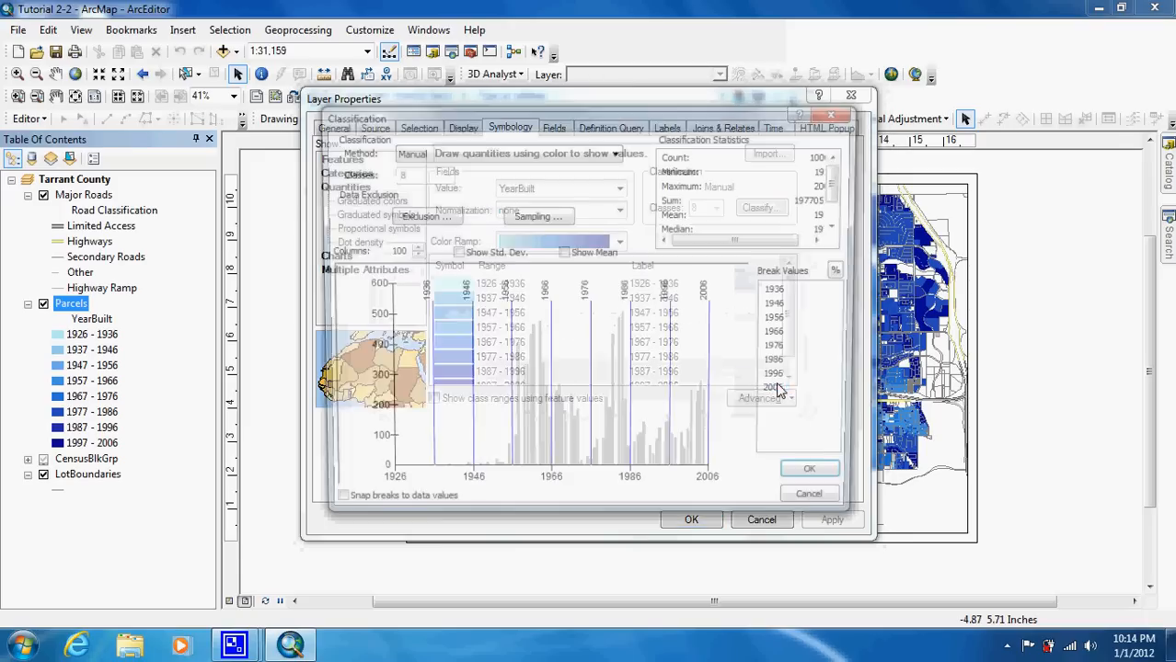
{"action": "left_click", "coordinate": [596, 153]}
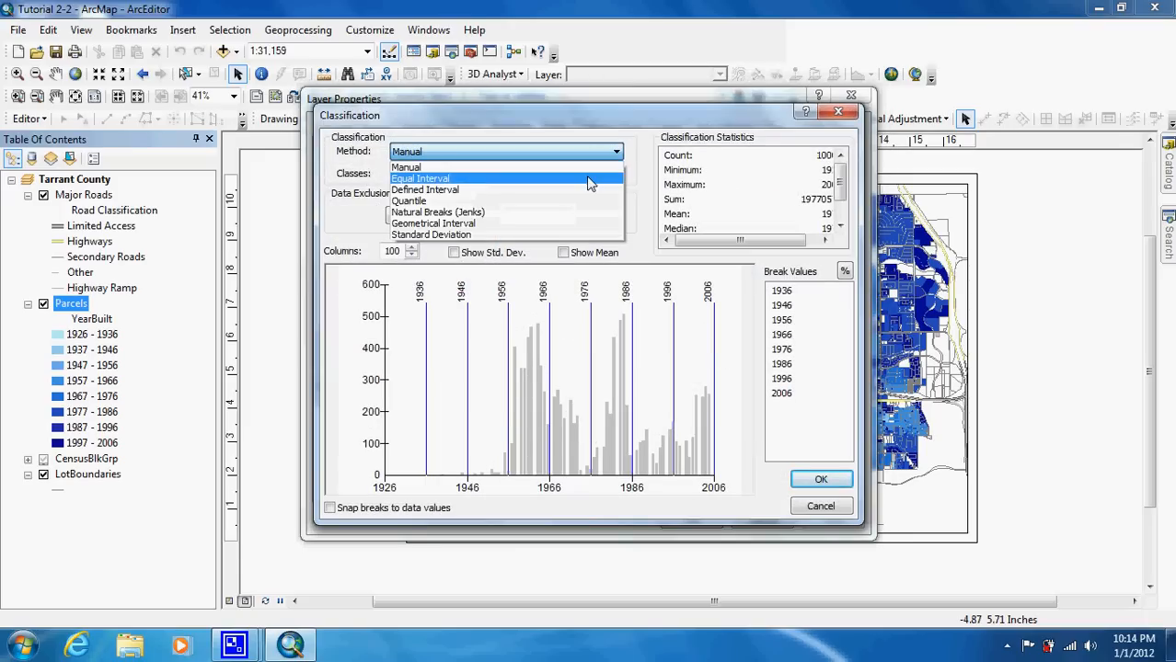
{"action": "left_click", "coordinate": [586, 177]}
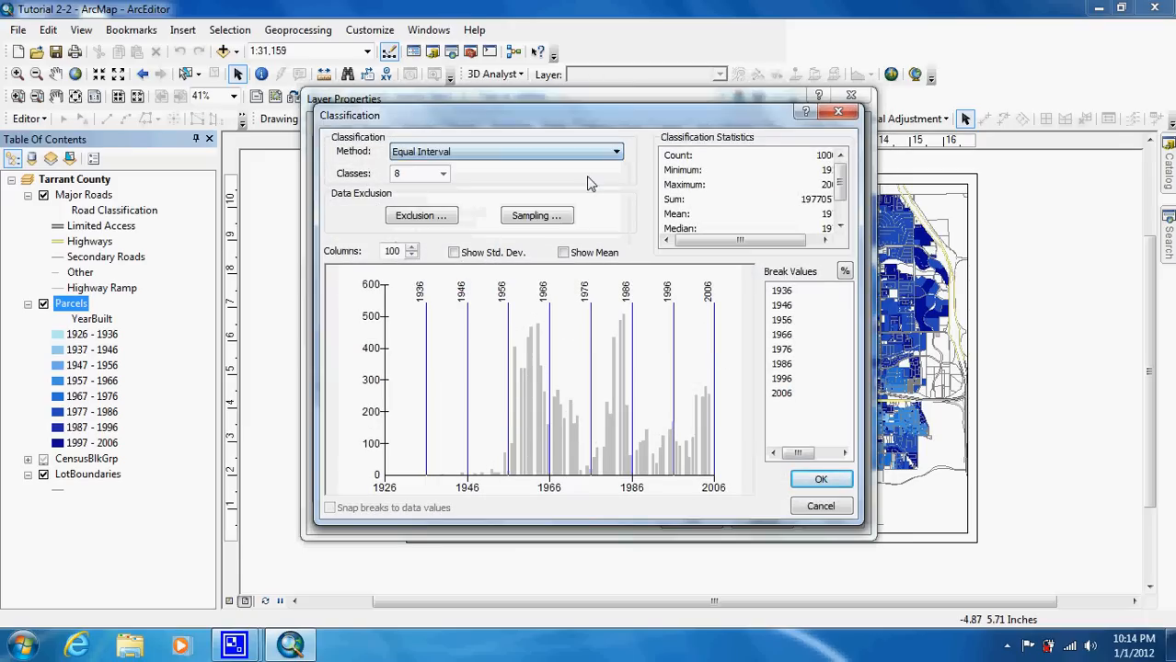
{"action": "left_click", "coordinate": [443, 174]}
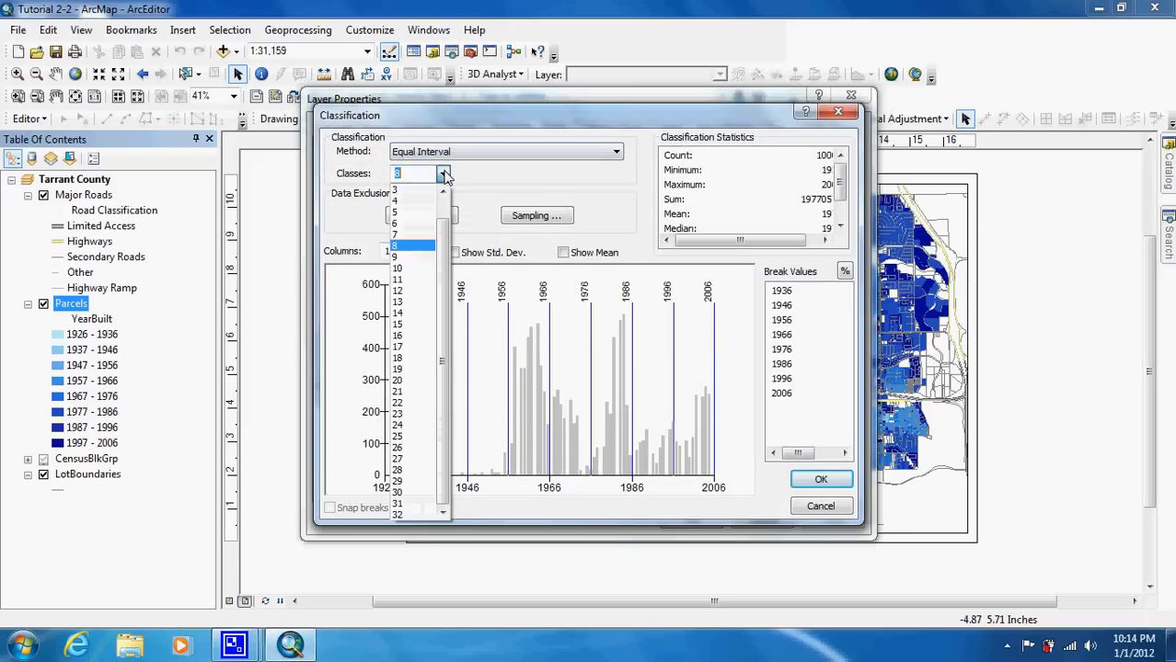
{"action": "left_click", "coordinate": [410, 257]}
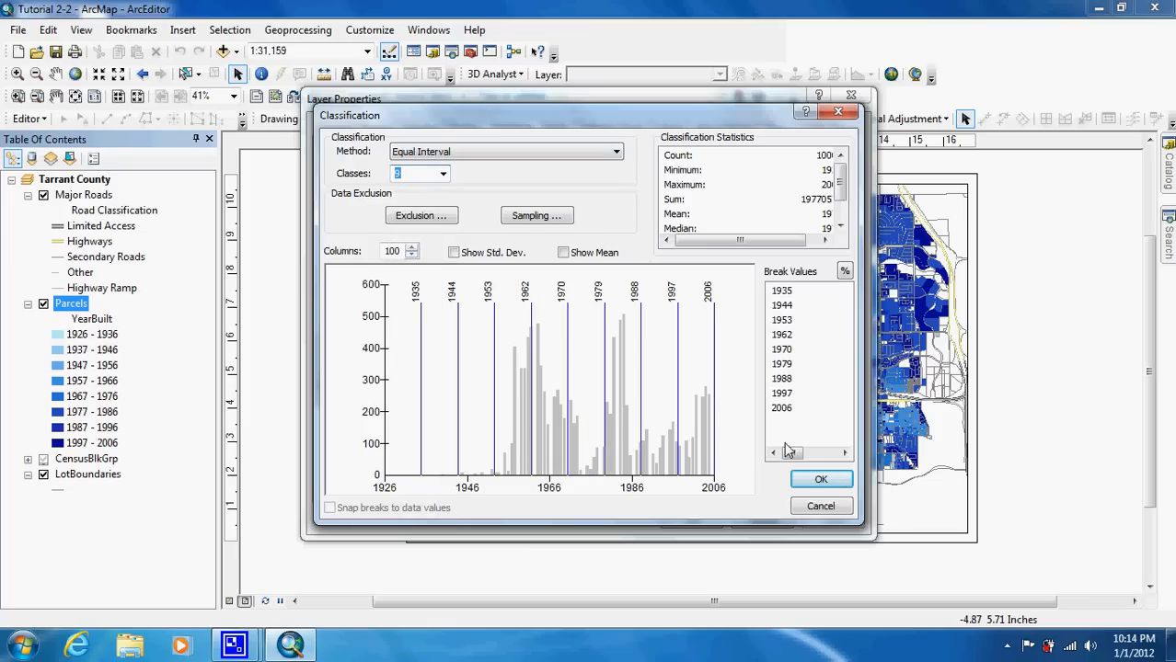
Step: Set the first three YearBuilt break values to 1929, 1939 and 1949
{"action": "left_click", "coordinate": [784, 290]}
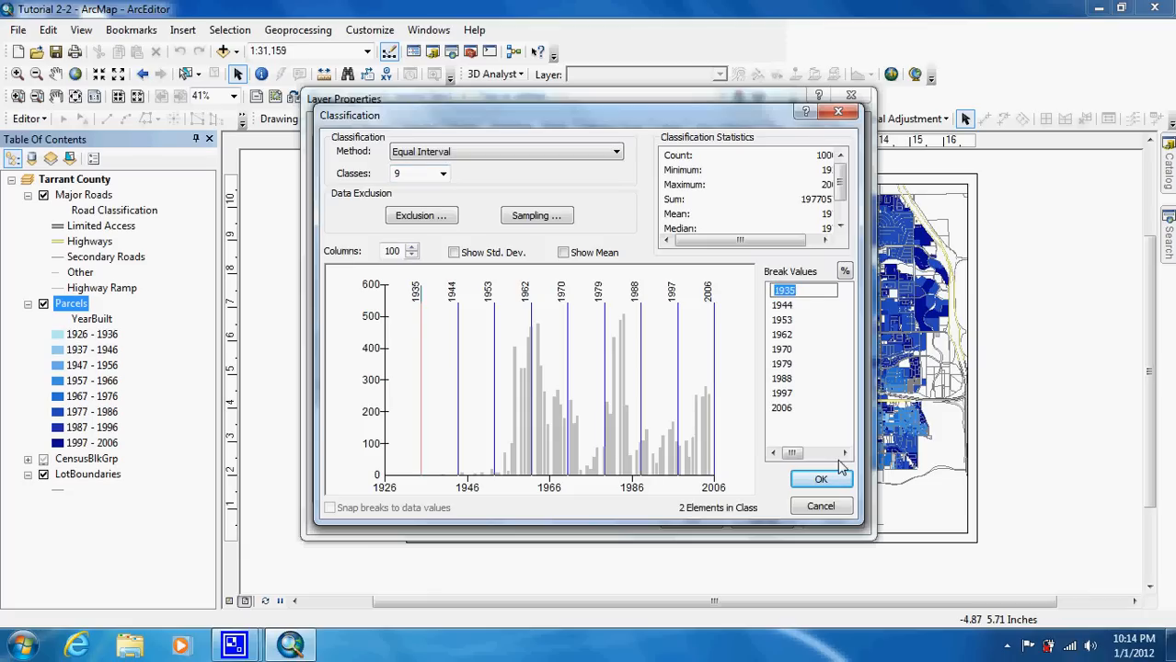
{"action": "type", "text": "1929"}
{"action": "key", "text": "Return"}
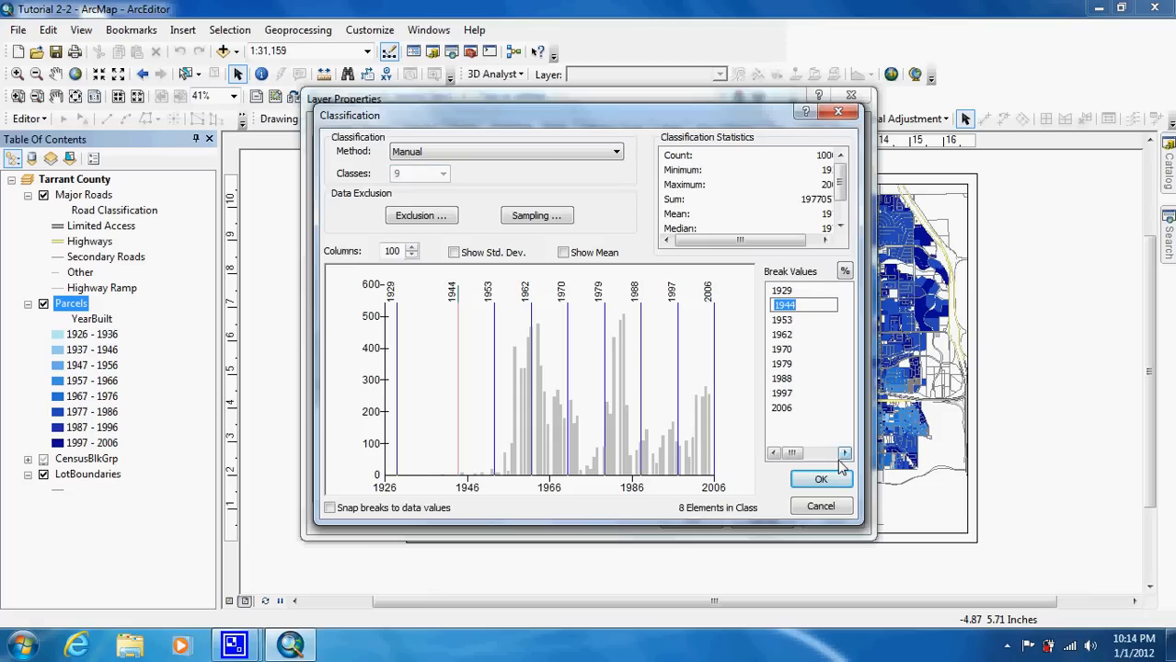
{"action": "type", "text": "1939"}
{"action": "key", "text": "Return"}
{"action": "type", "text": "1949"}
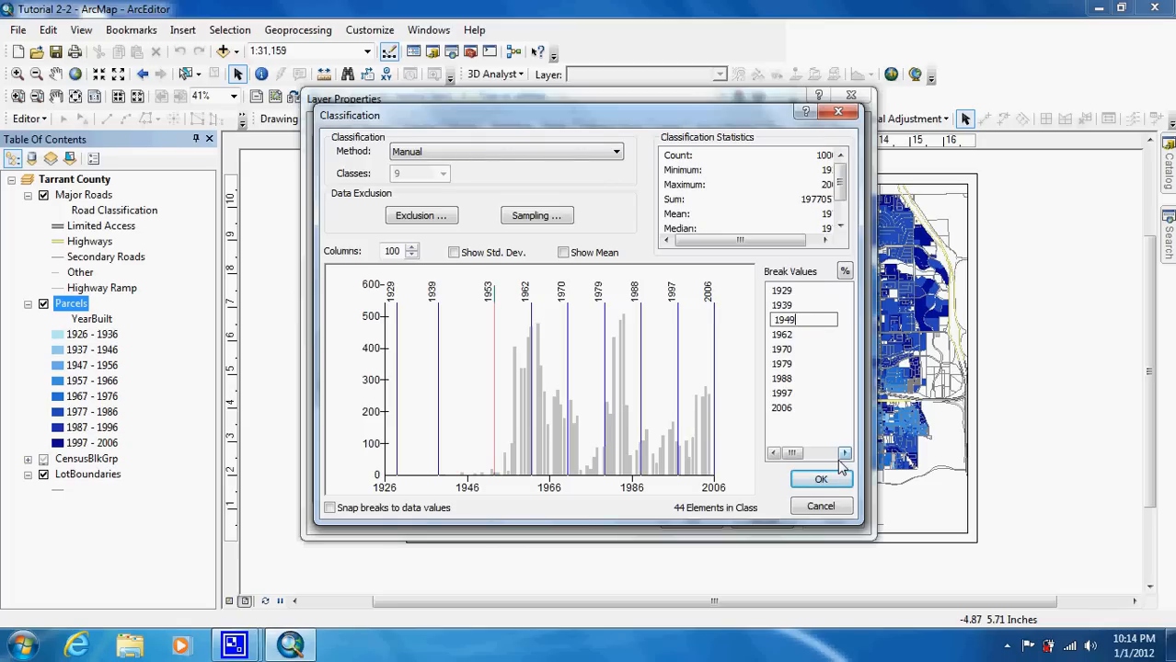
{"action": "key", "text": "Return"}
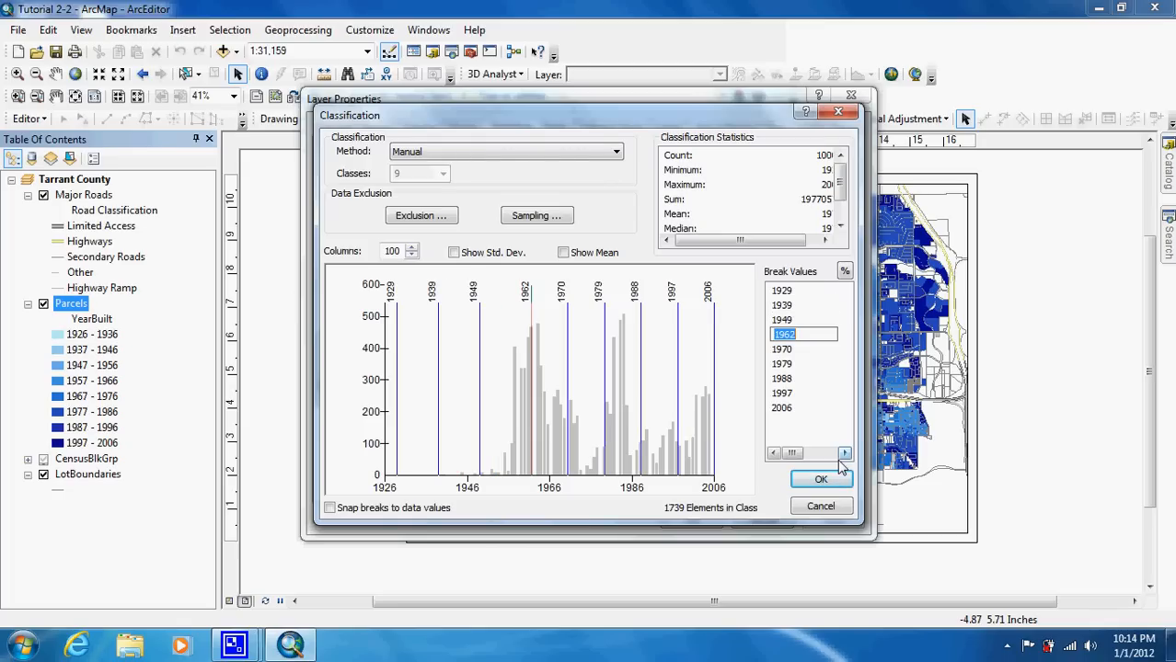
Step: Set the fourth and fifth YearBuilt break values to 1959 and 1969, keeping 1979 as the sixth
{"action": "type", "text": "1959"}
{"action": "key", "text": "Return"}
{"action": "type", "text": "1"}
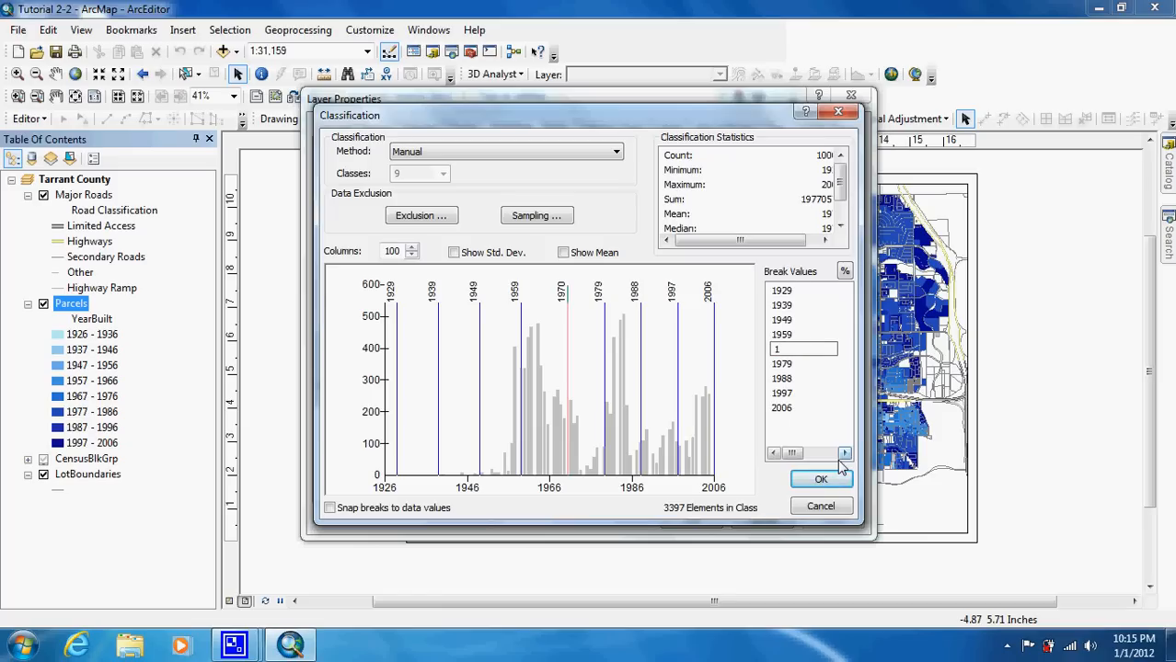
{"action": "type", "text": "969"}
{"action": "key", "text": "Return"}
{"action": "key", "text": "Return"}
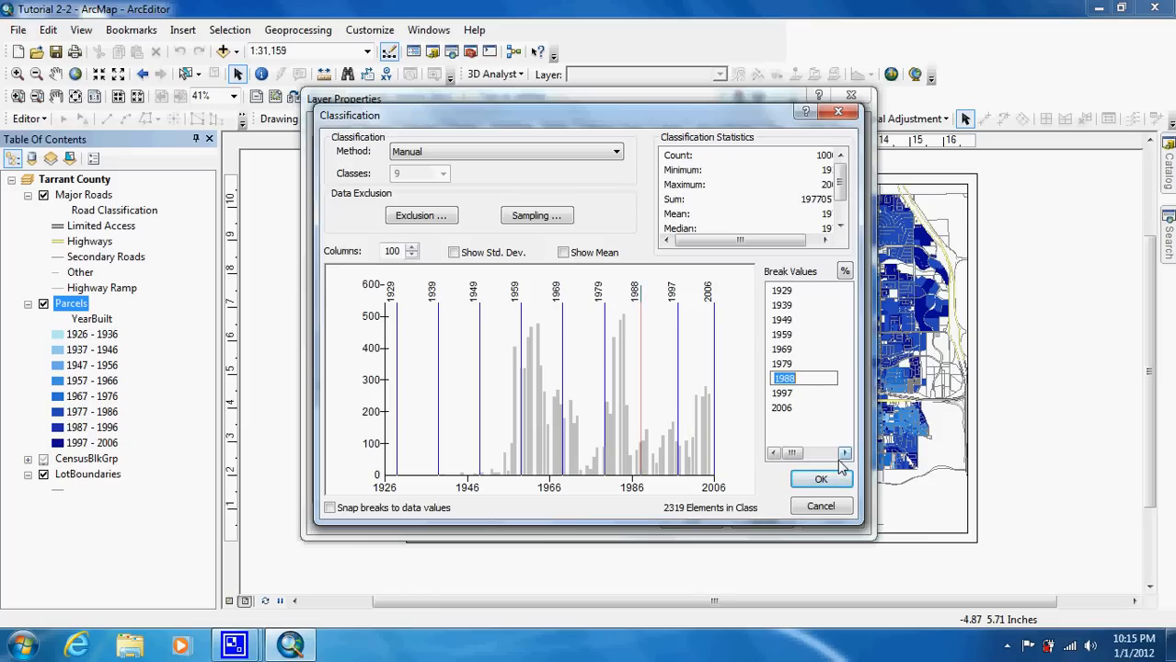
Step: Set the last three YearBuilt break values to 1989, 1999 and 2009, and apply the classification to the Parcels layer
{"action": "type", "text": "1989"}
{"action": "key", "text": "Return"}
{"action": "type", "text": "1999"}
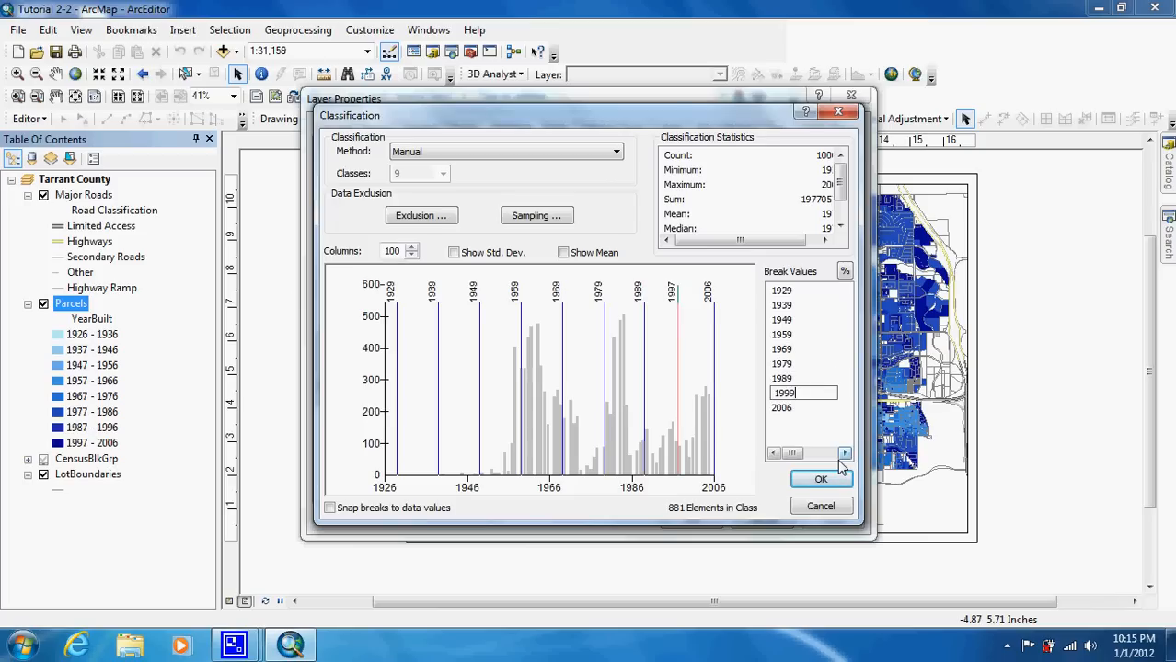
{"action": "key", "text": "Return"}
{"action": "type", "text": "2009"}
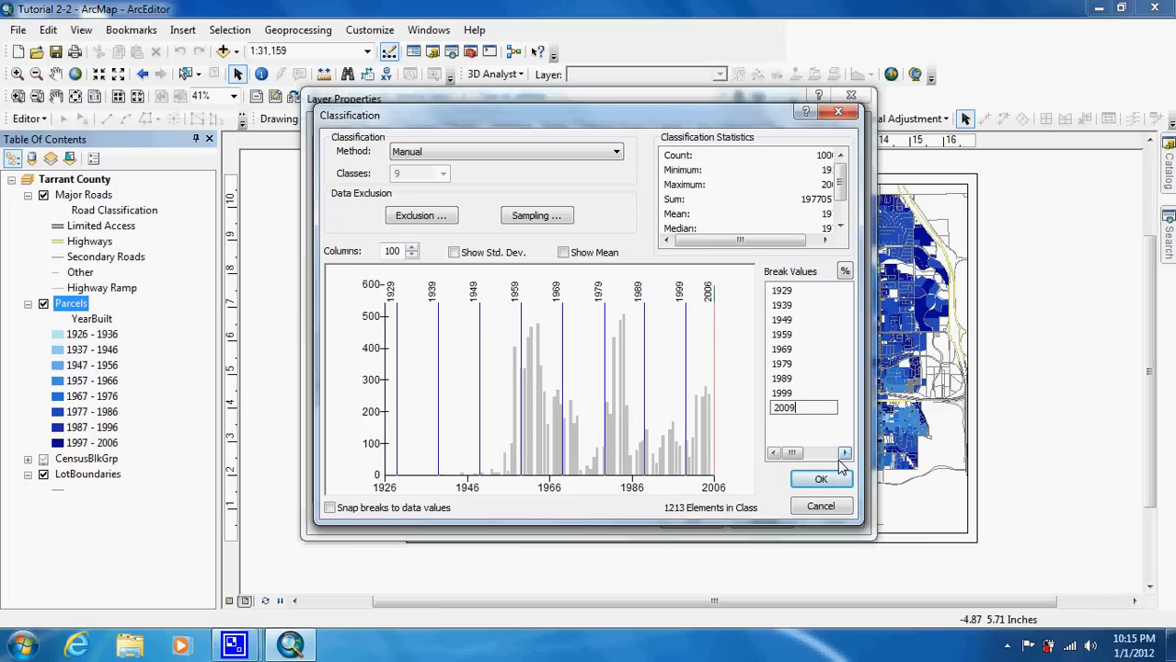
{"action": "key", "text": "Return"}
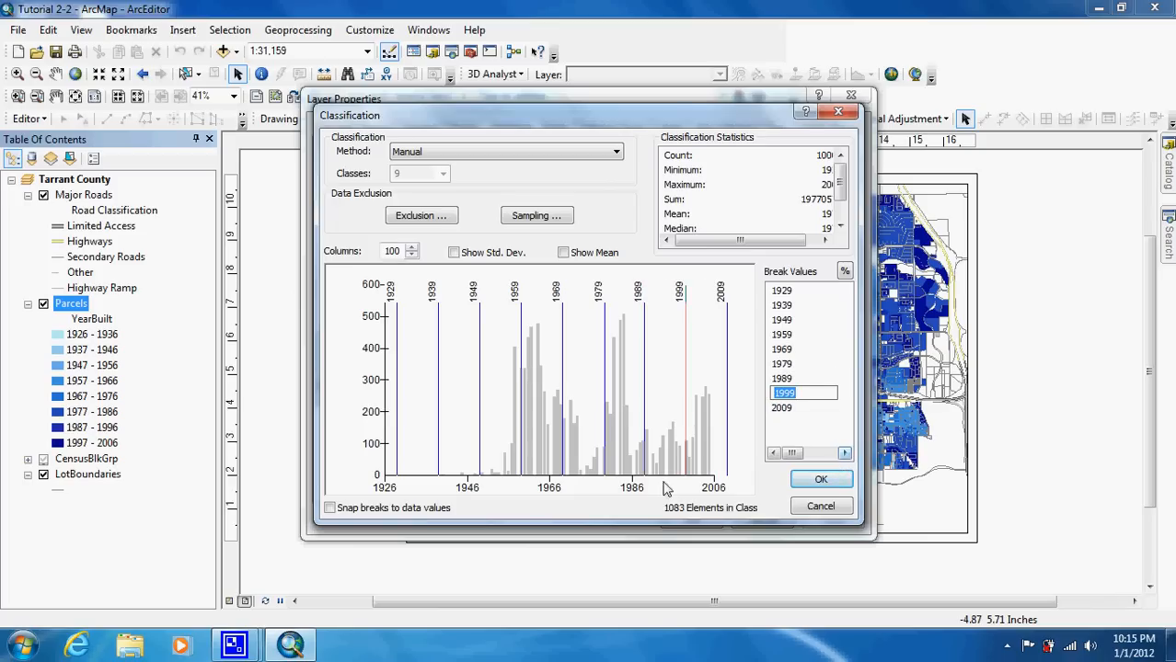
{"action": "left_click", "coordinate": [726, 455]}
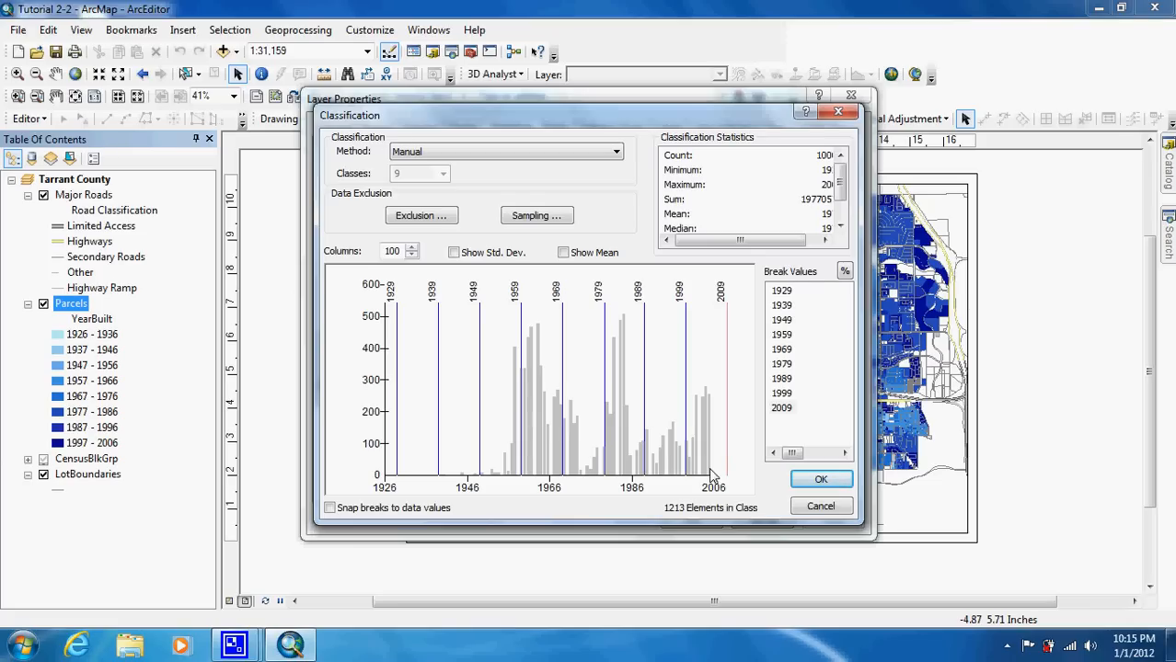
{"action": "left_click", "coordinate": [827, 480]}
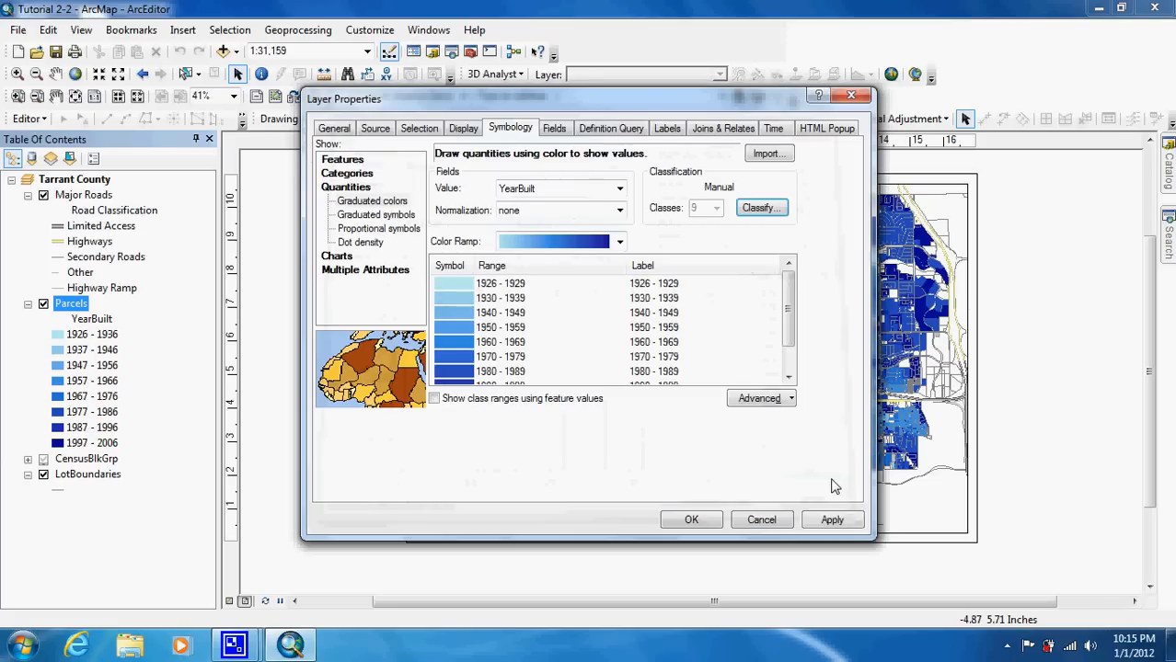
{"action": "left_click", "coordinate": [691, 520]}
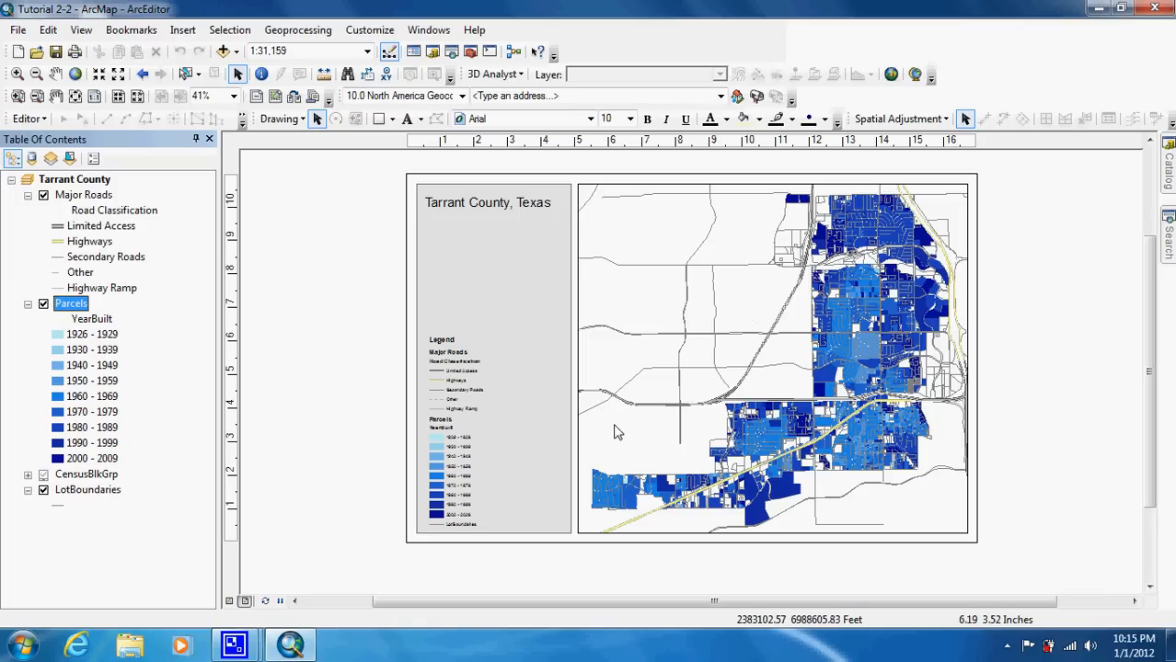
Step: Search the ArcGIS Desktop Help for "classification", read the Data classification topic, and close the help
{"action": "left_click", "coordinate": [474, 29]}
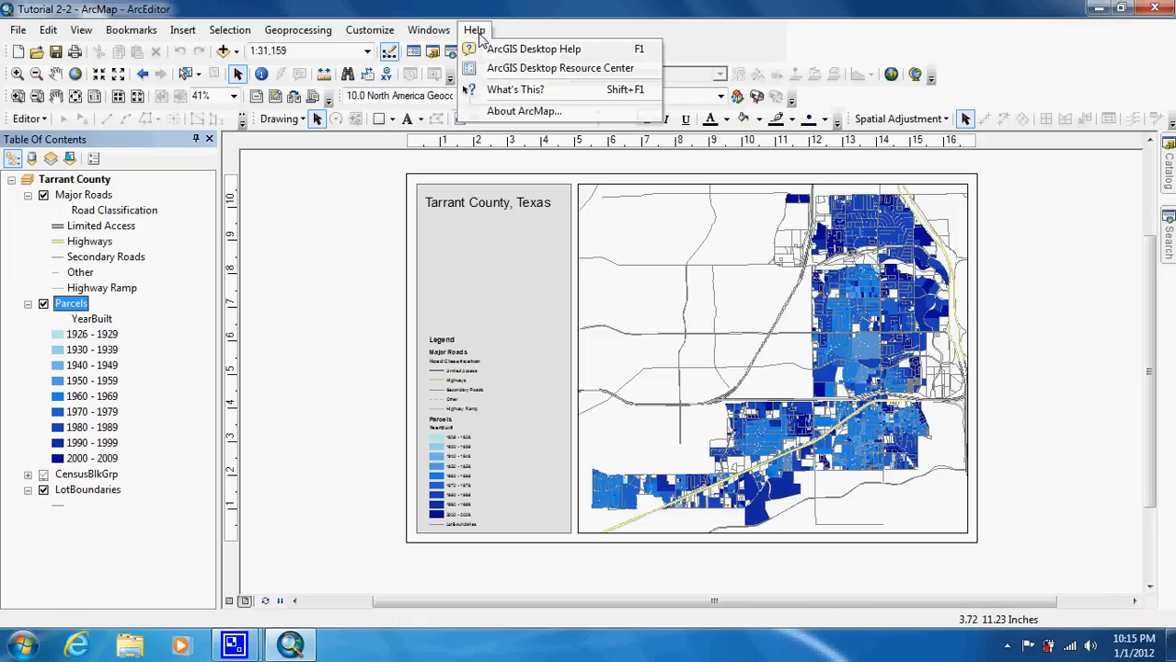
{"action": "left_click", "coordinate": [493, 51]}
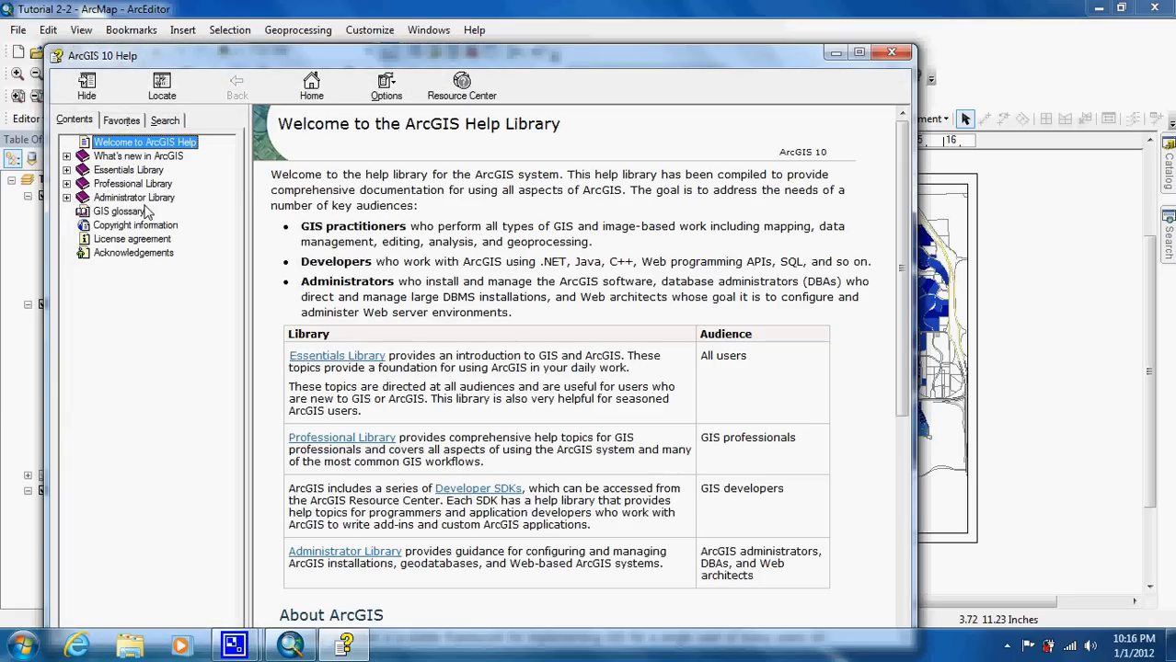
{"action": "left_click", "coordinate": [163, 121]}
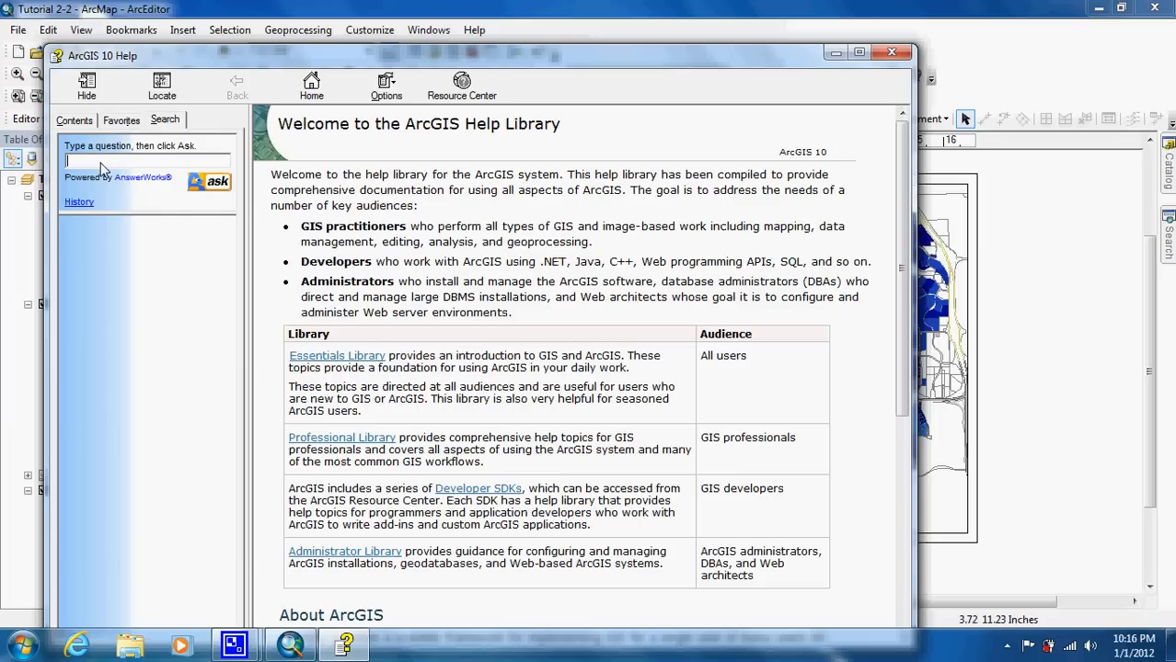
{"action": "type", "text": "classification"}
{"action": "key", "text": "Return"}
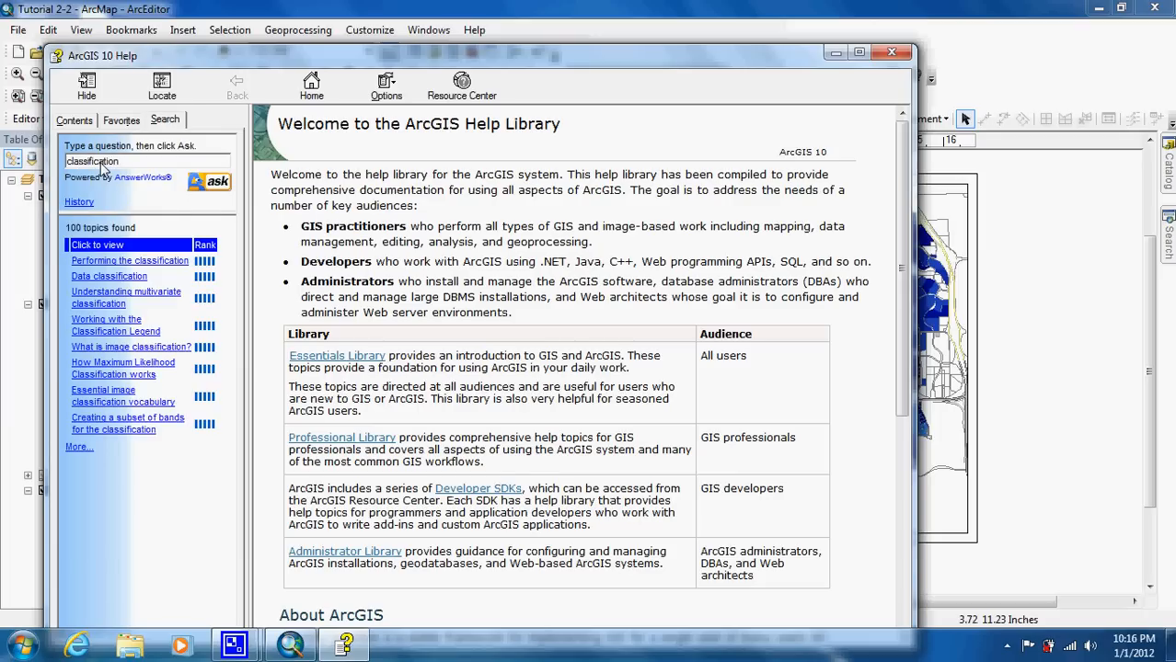
{"action": "left_click", "coordinate": [125, 279]}
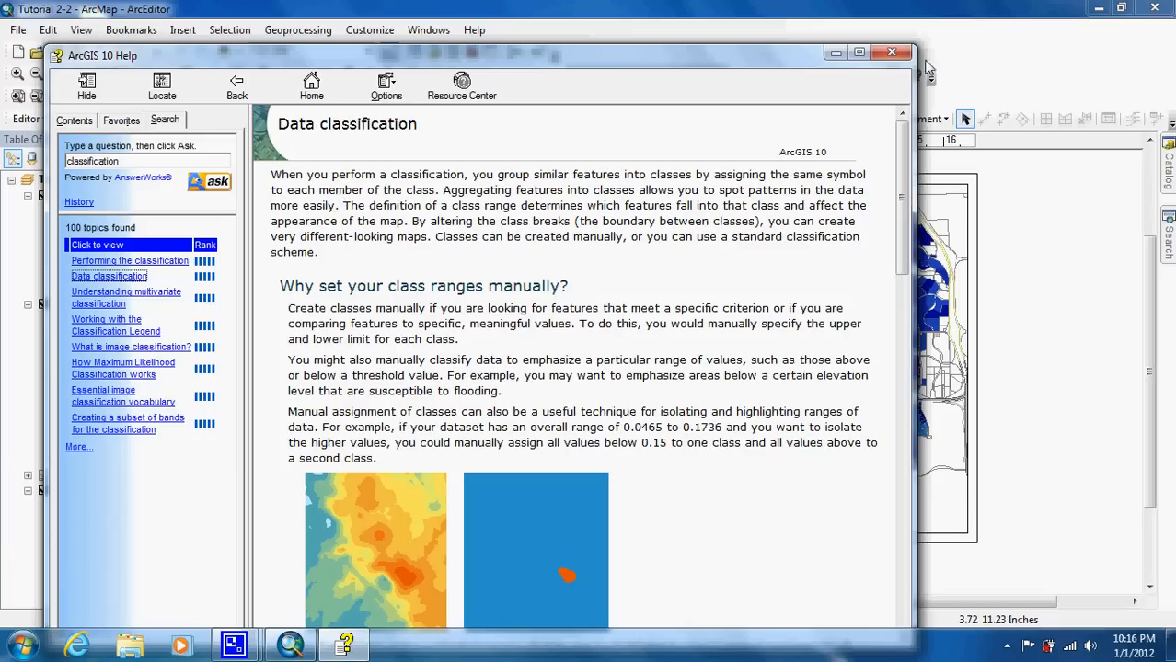
{"action": "left_click", "coordinate": [891, 53]}
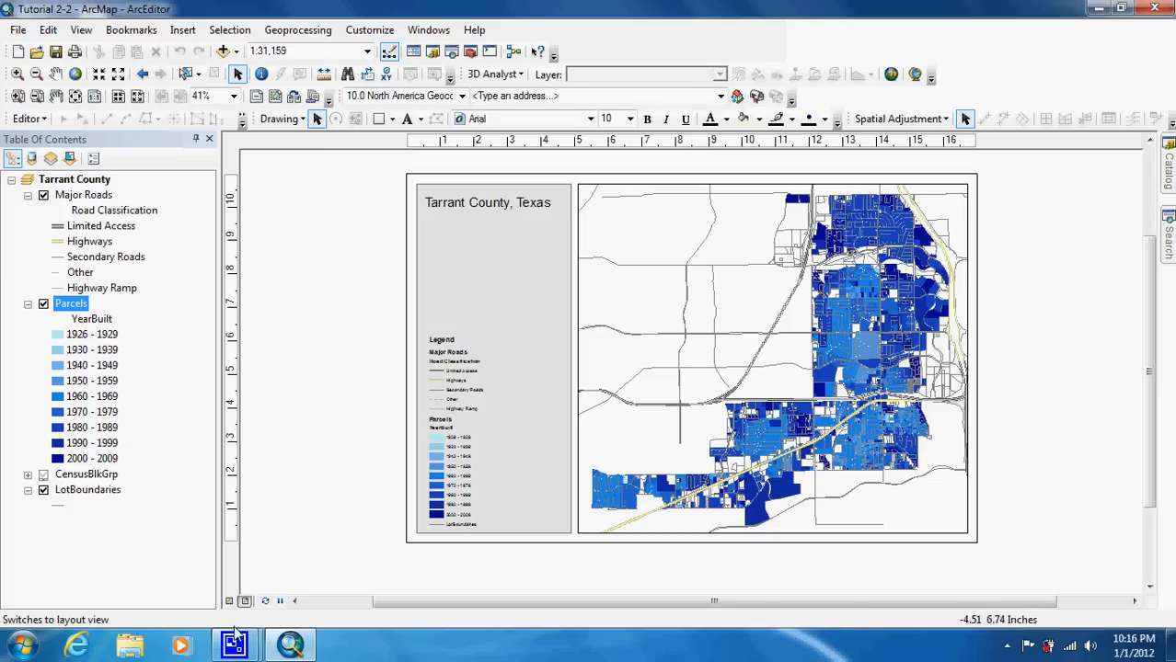
{"action": "mouse_move", "coordinate": [233, 644]}
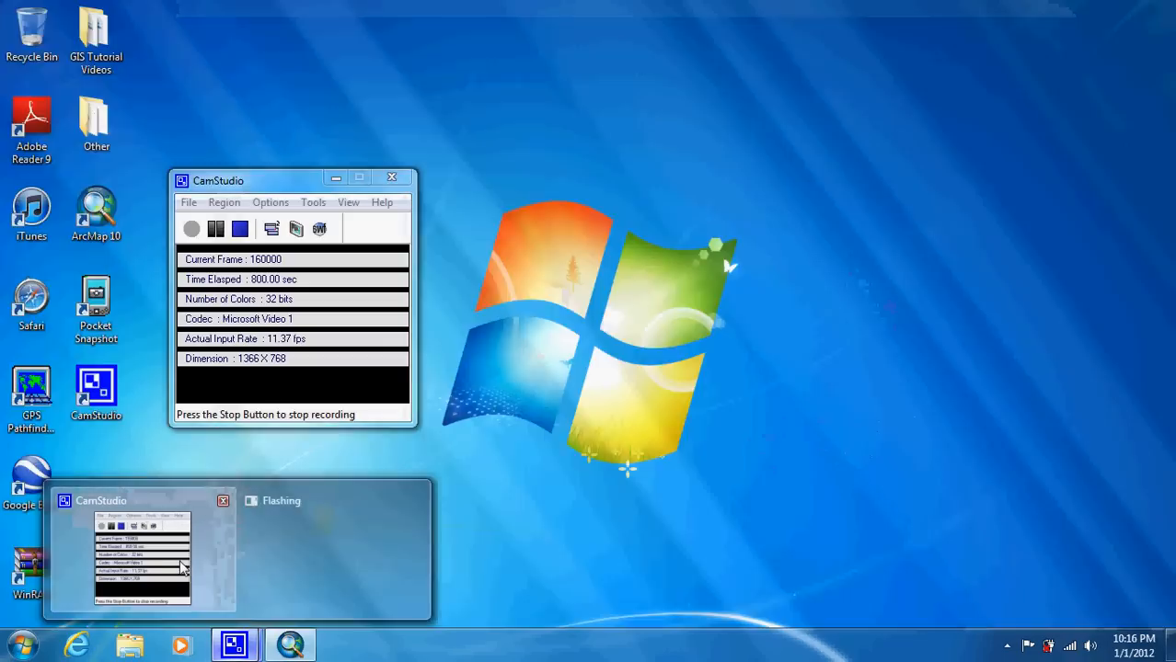